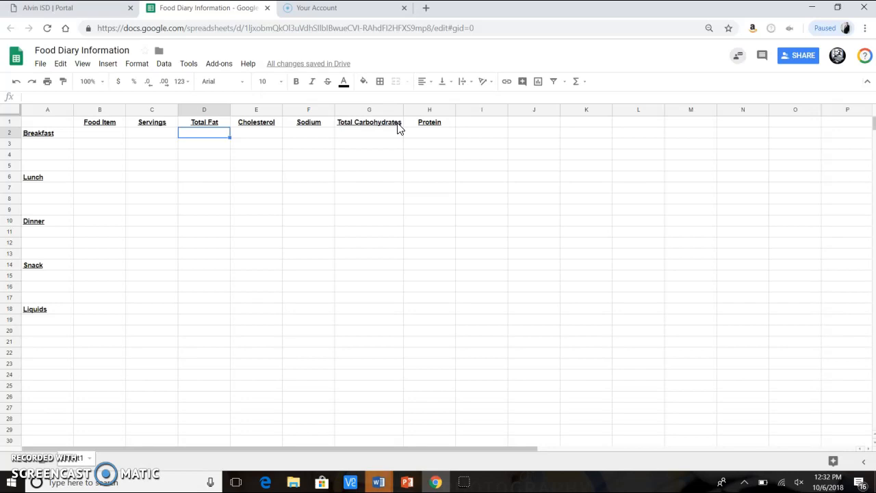
Make a copy of the food diary spreadsheet named with the student's first name plus 's Saturday Food Diary', closing the original
{"action": "left_click", "coordinate": [41, 66]}
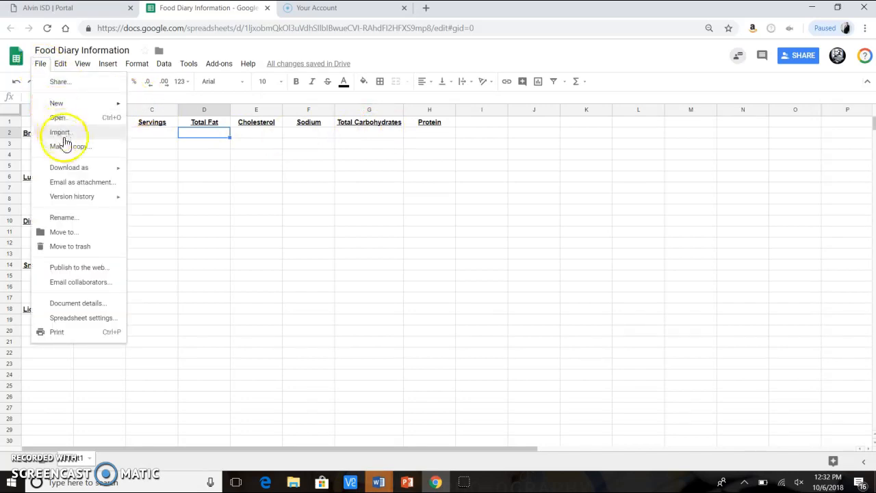
{"action": "left_click", "coordinate": [65, 148]}
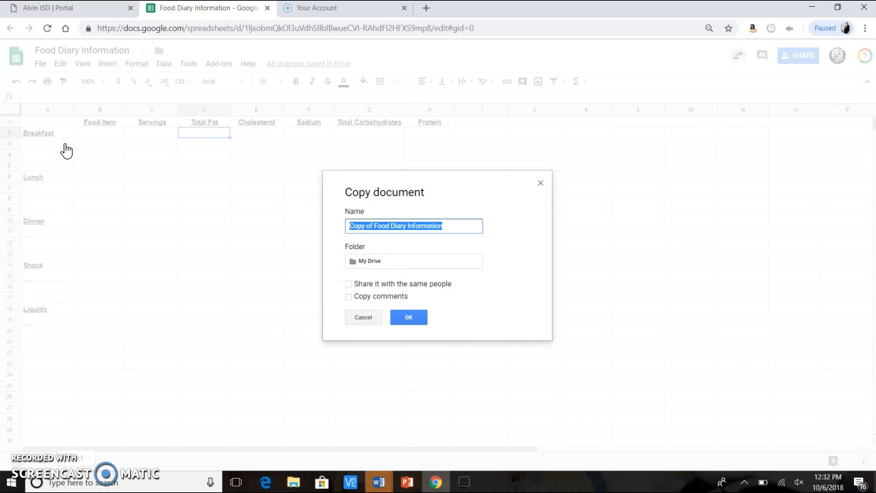
{"action": "type", "text": "Kinzie's Saturday Food Diary"}
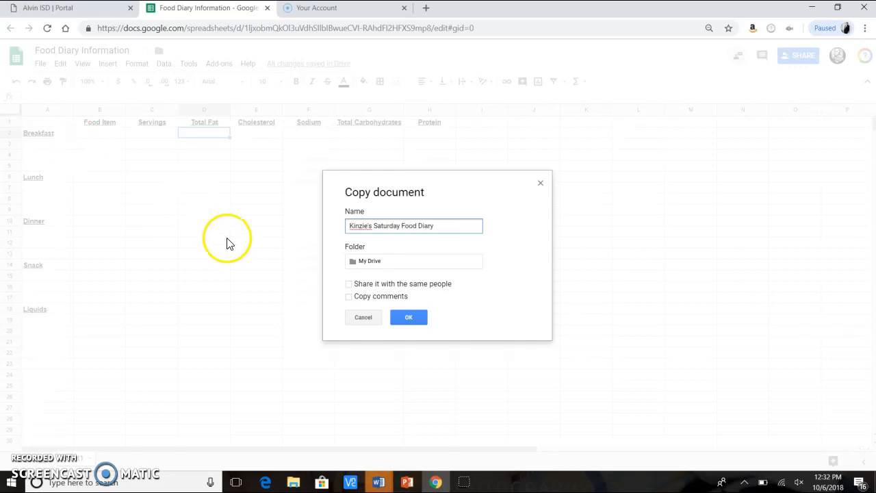
{"action": "left_click", "coordinate": [420, 317]}
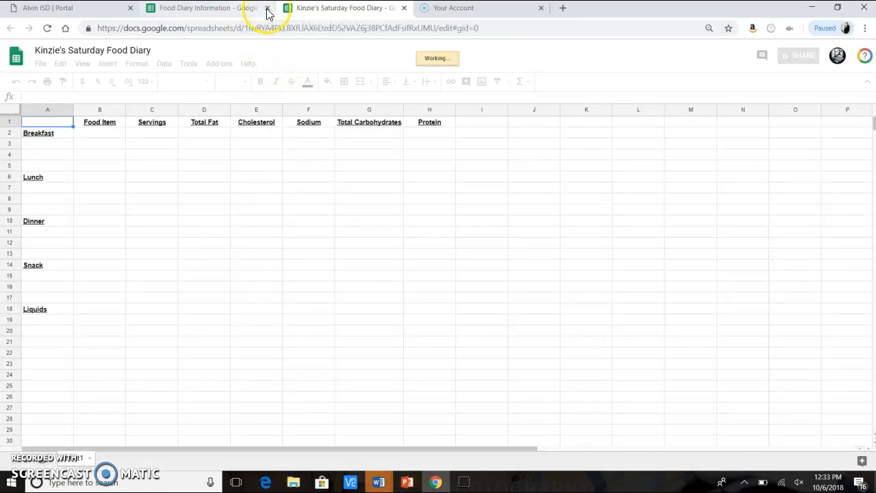
{"action": "left_click", "coordinate": [267, 8]}
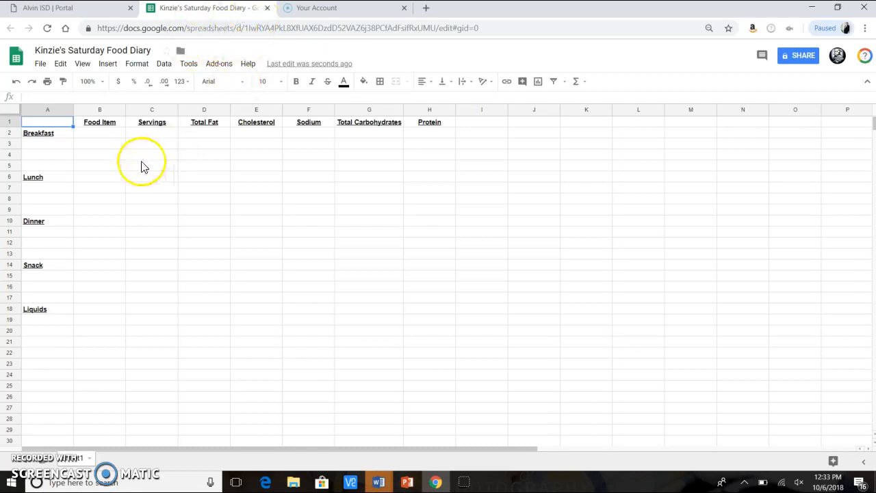
Enter Fruity Crisp Cereal as the first Breakfast food item and autofit the Food Item column width
{"action": "left_click", "coordinate": [100, 147]}
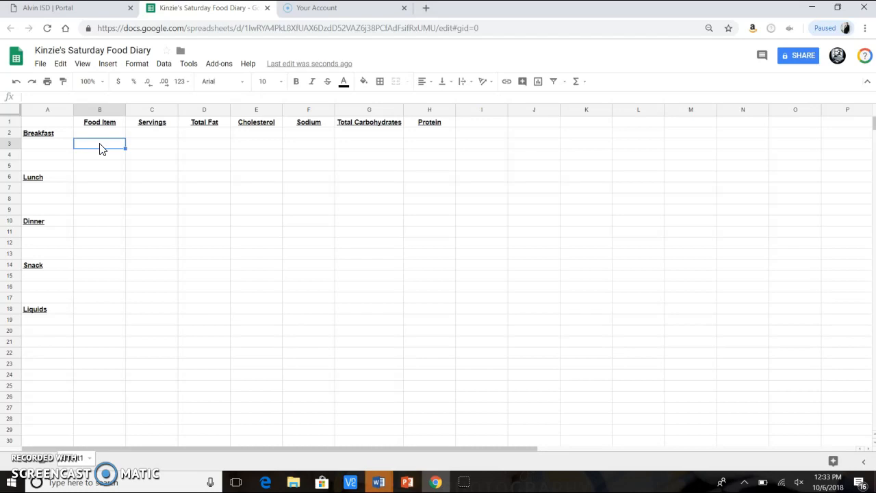
{"action": "type", "text": "Fruity Crisp Cereal"}
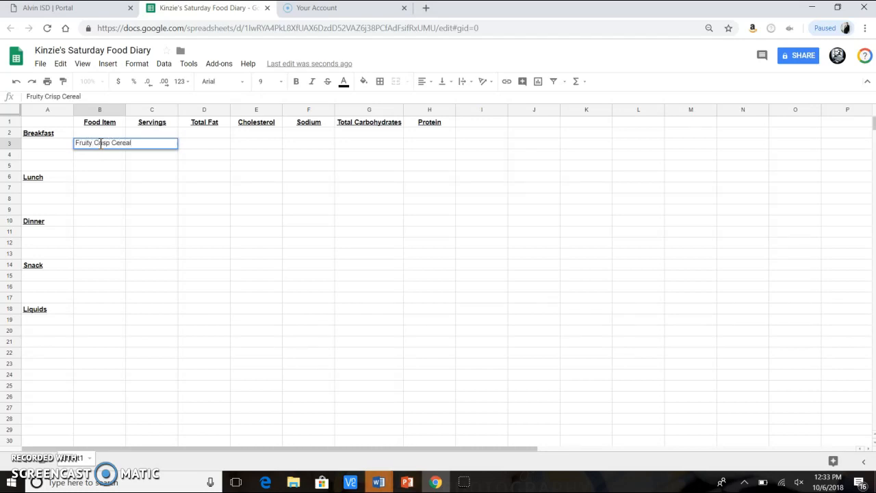
{"action": "key", "text": "Tab"}
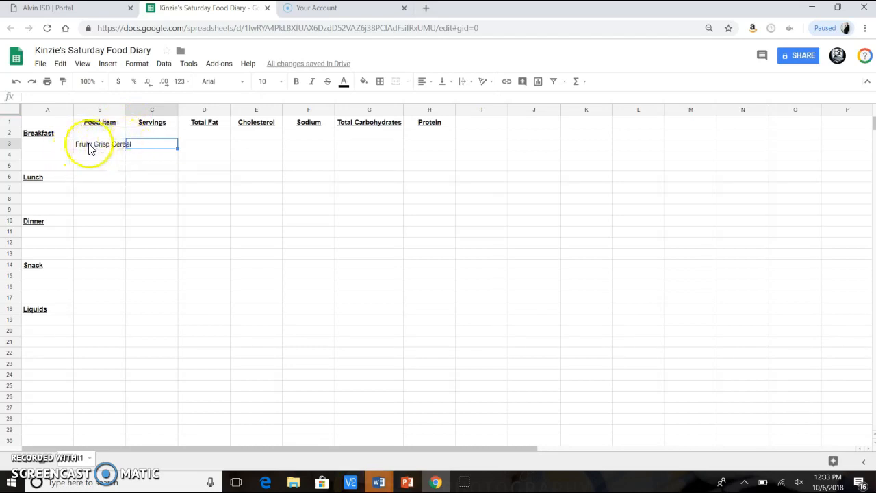
{"action": "double_click", "coordinate": [125, 112]}
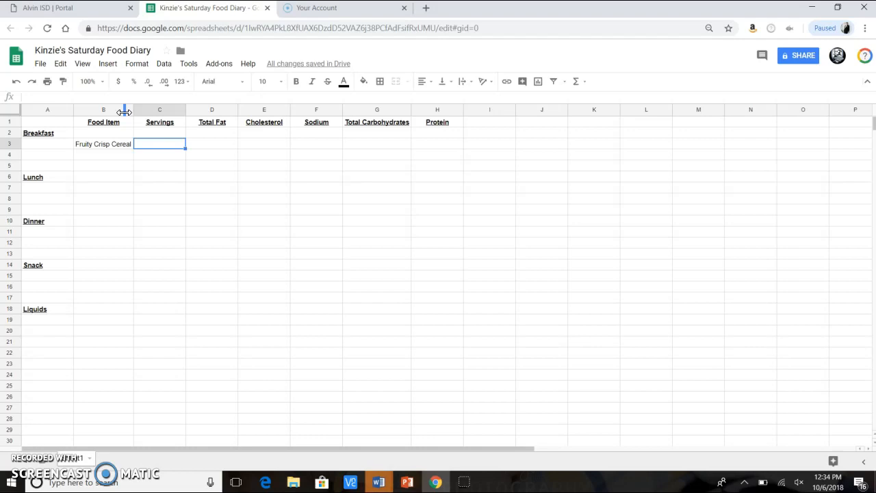
Fill in the cereal's servings as 3, total fat 1.5g and cholesterol 0mg
{"action": "type", "text": "3"}
{"action": "key", "text": "Tab"}
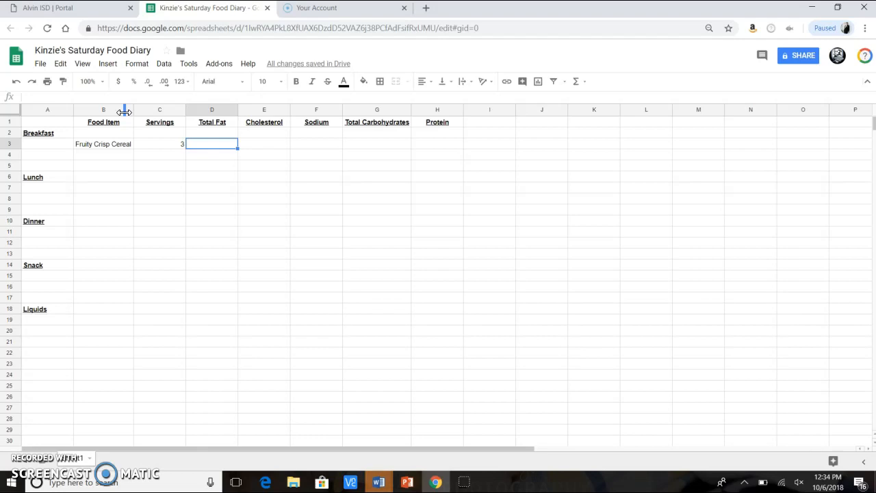
{"action": "type", "text": "1.5"}
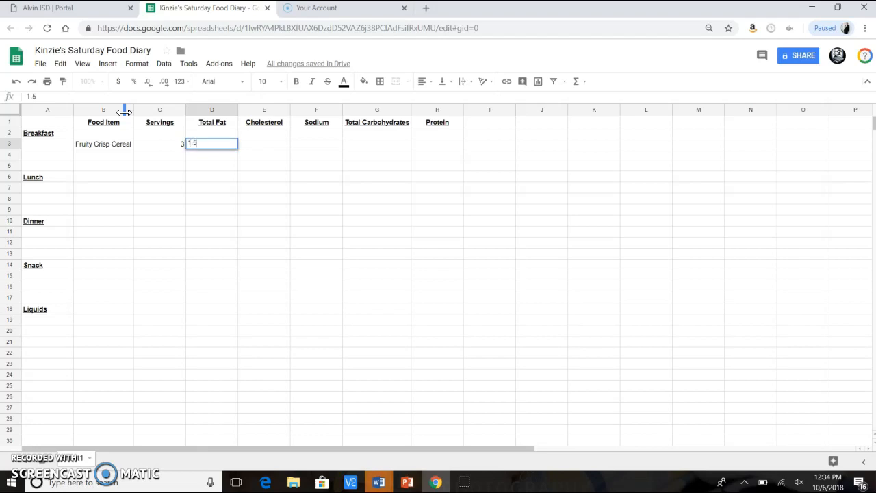
{"action": "type", "text": "g"}
{"action": "key", "text": "Tab"}
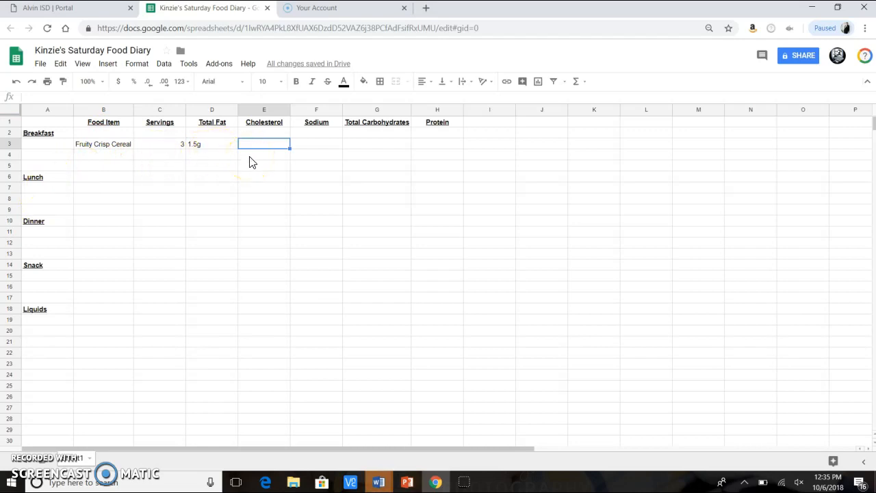
{"action": "type", "text": "0mg"}
{"action": "key", "text": "Tab"}
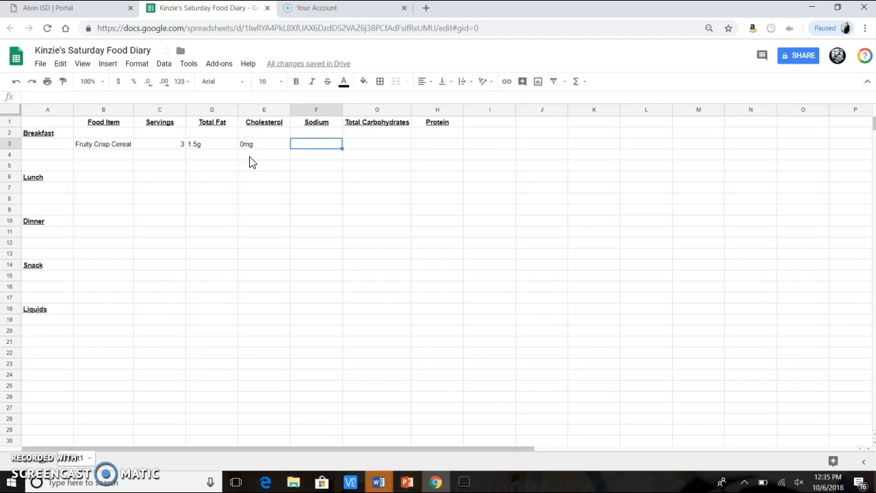
Fill in the cereal's sodium as 570mg, total carbohydrates 108g and protein 6g
{"action": "type", "text": "570mg"}
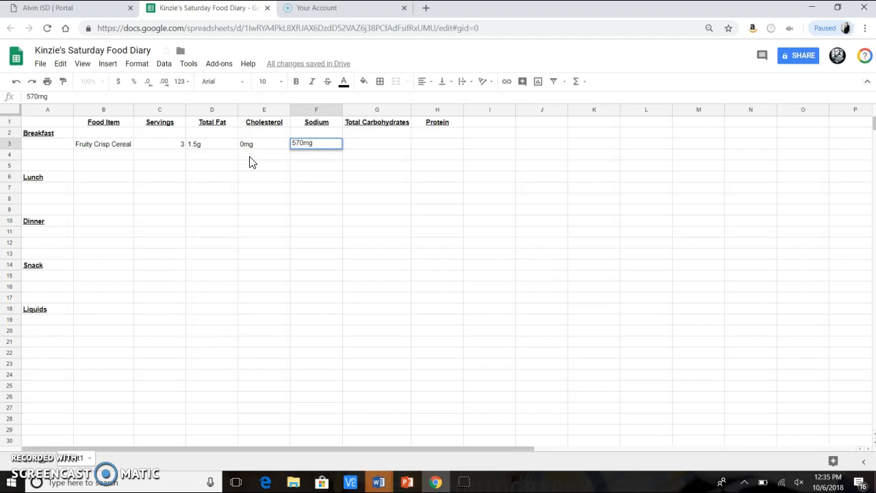
{"action": "key", "text": "Tab"}
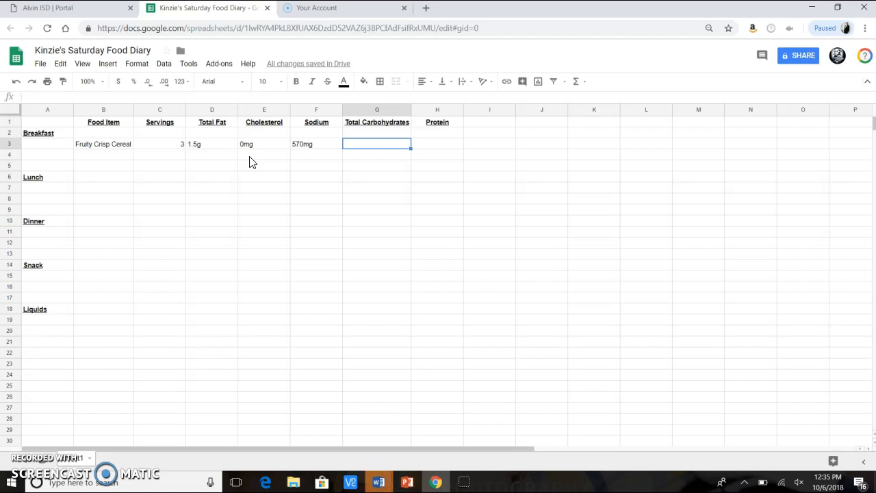
{"action": "type", "text": "10g"}
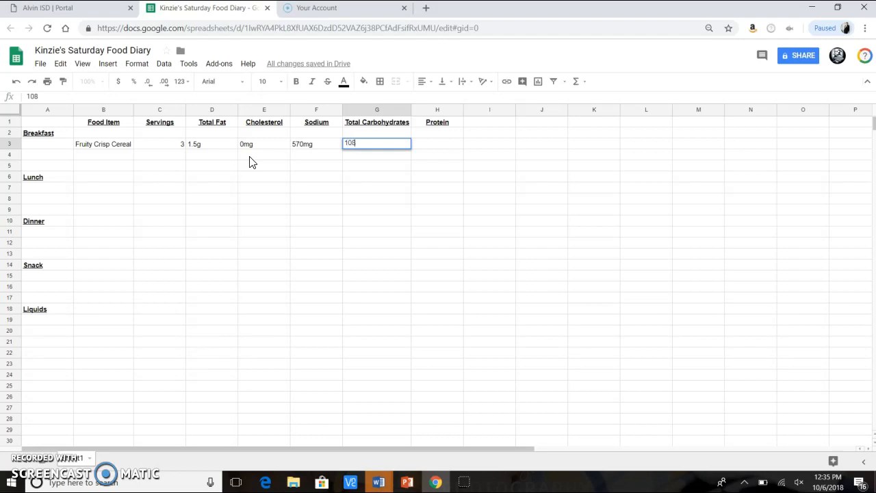
{"action": "type", "text": "g"}
{"action": "key", "text": "Tab"}
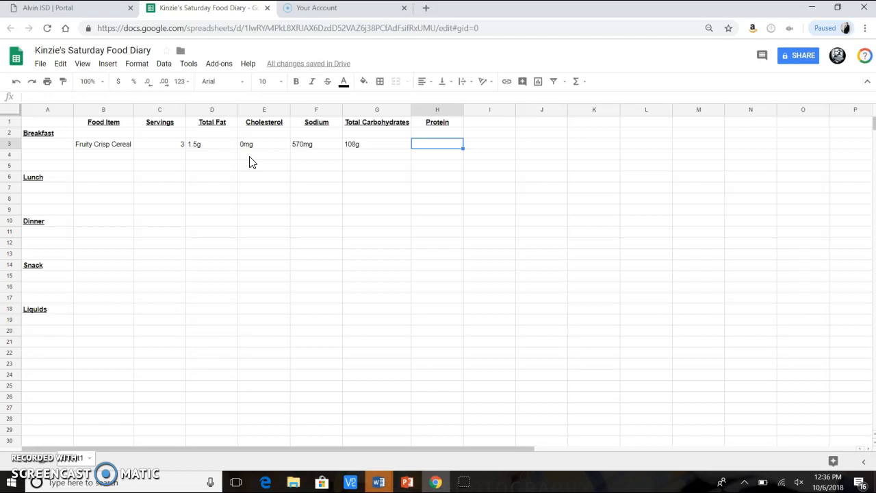
{"action": "type", "text": "6g"}
Enter Whole Milk as the second Breakfast food item
{"action": "left_click", "coordinate": [120, 158]}
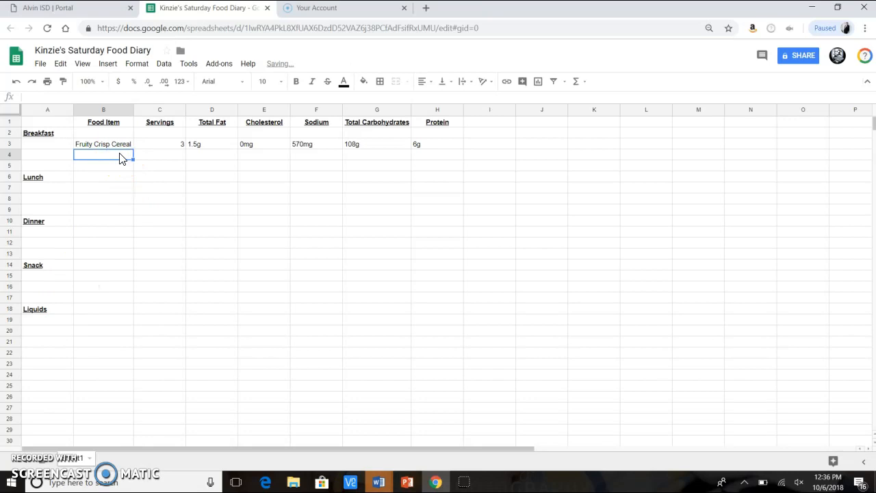
{"action": "type", "text": "Whole"}
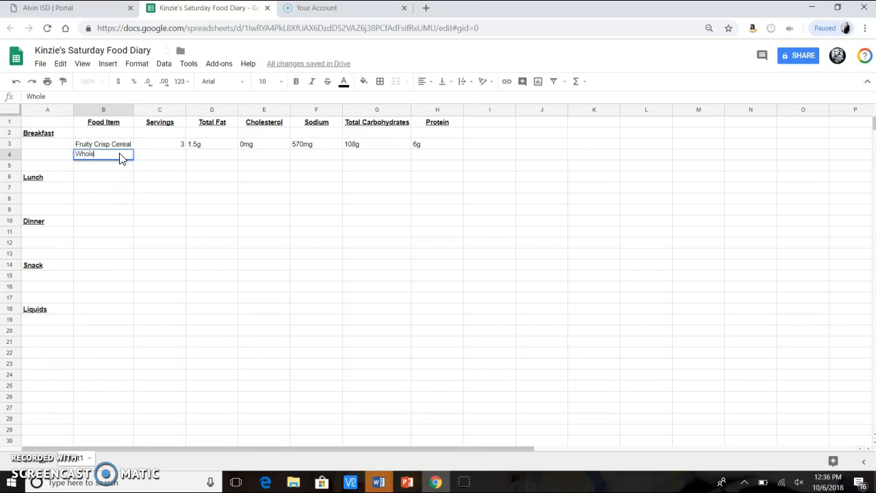
{"action": "type", "text": " Milk"}
{"action": "left_click", "coordinate": [164, 159]}
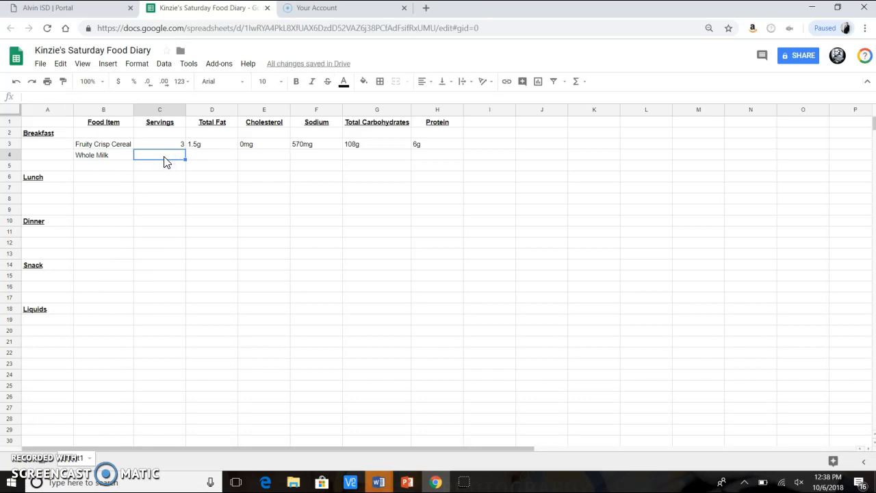
Set the cereal's servings to 3 cups and the milk's servings to 2 cups
{"action": "type", "text": "2"}
{"action": "key", "text": "Tab"}
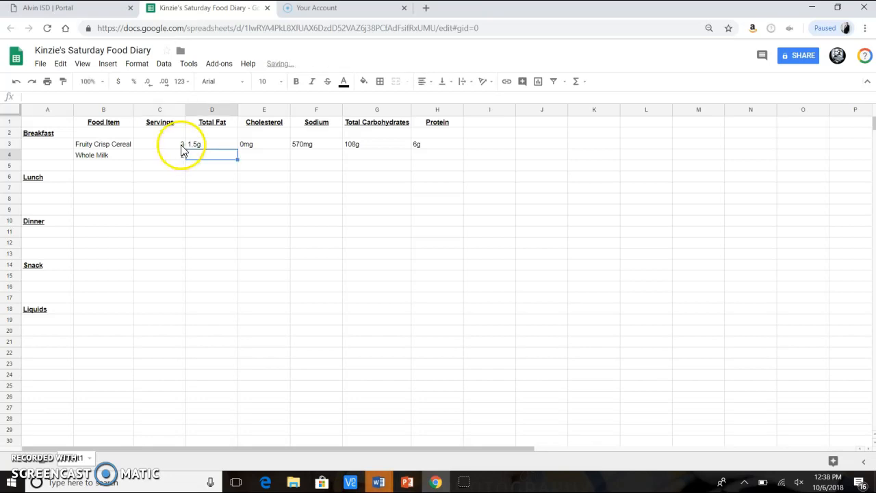
{"action": "left_click", "coordinate": [181, 145]}
{"action": "type", "text": "3 cups"}
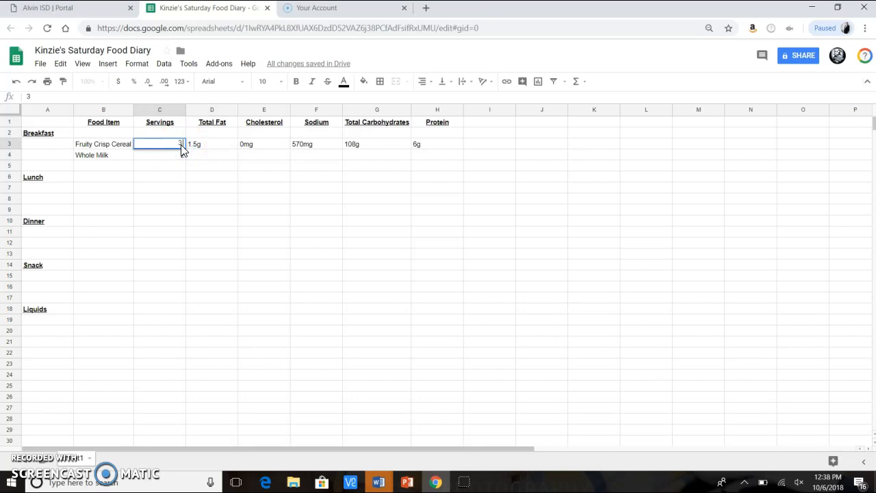
{"action": "left_click", "coordinate": [181, 159]}
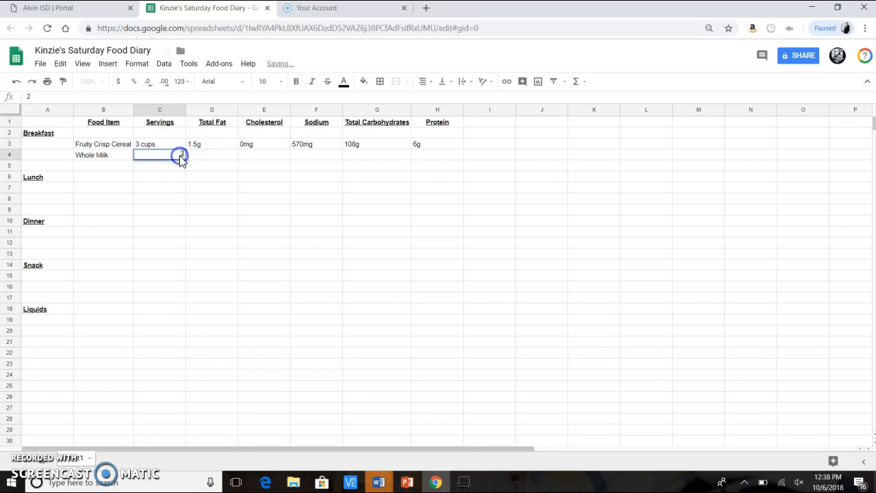
{"action": "type", "text": "2 cups"}
Fill in the milk's total fat as 10g and cholesterol as 40mg
{"action": "left_click", "coordinate": [206, 161]}
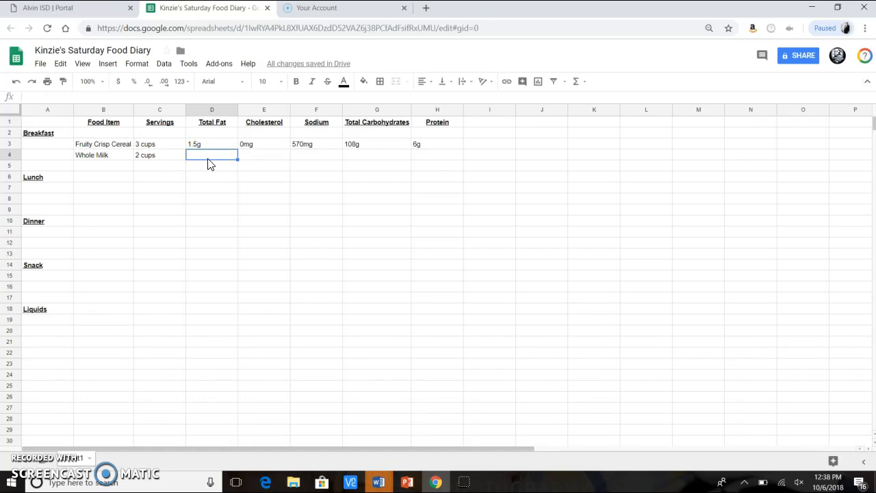
{"action": "type", "text": "10g"}
{"action": "key", "text": "Tab"}
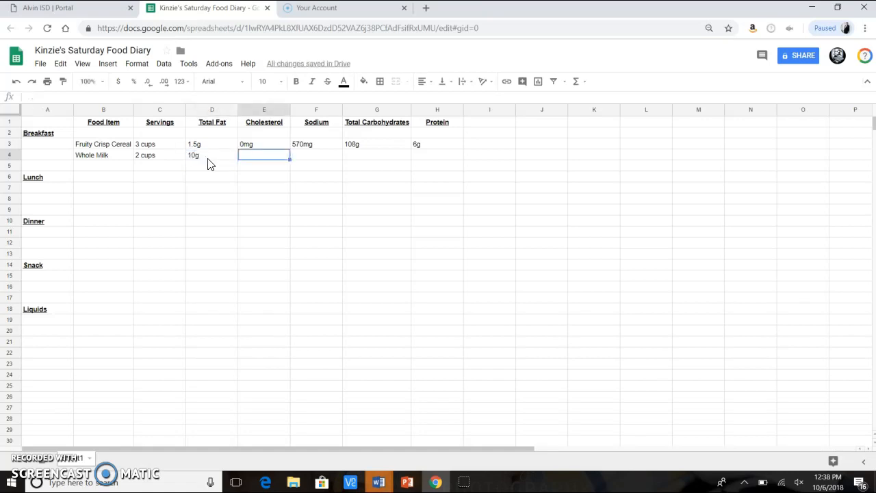
{"action": "type", "text": "40mg"}
{"action": "key", "text": "Tab"}
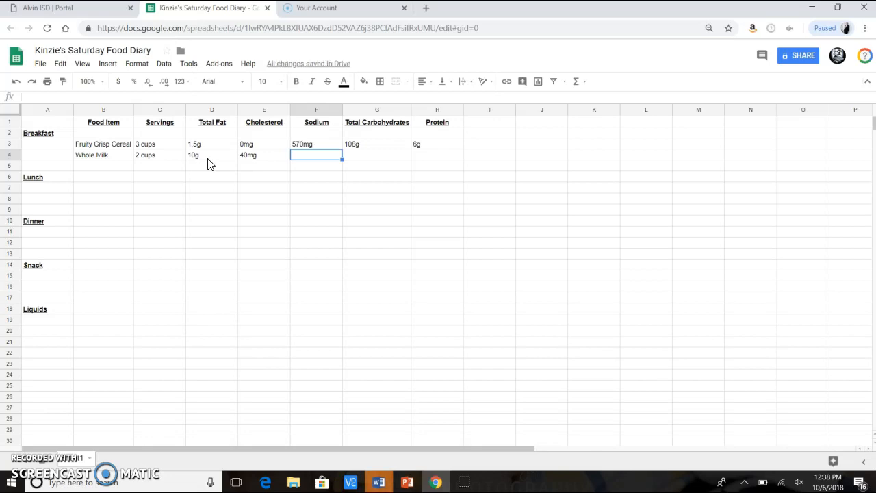
Fill in the milk's sodium as 230mg, total carbohydrates 24g and protein 16g
{"action": "type", "text": "230mg"}
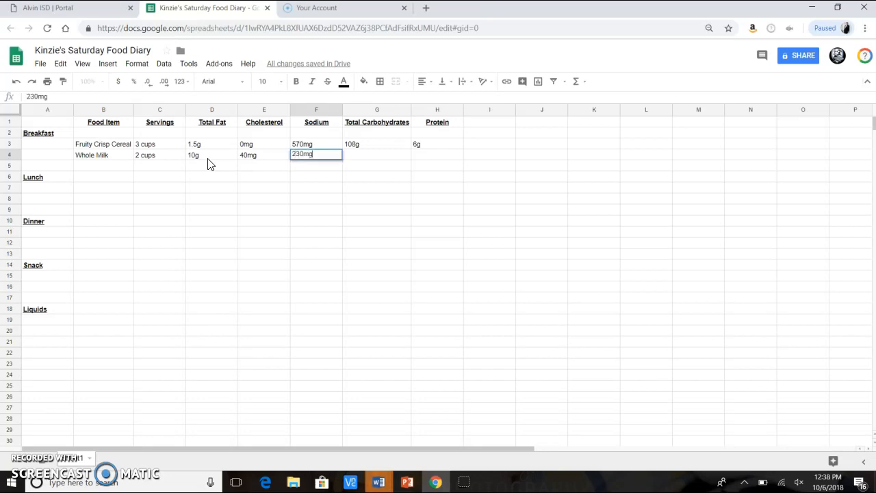
{"action": "key", "text": "Tab"}
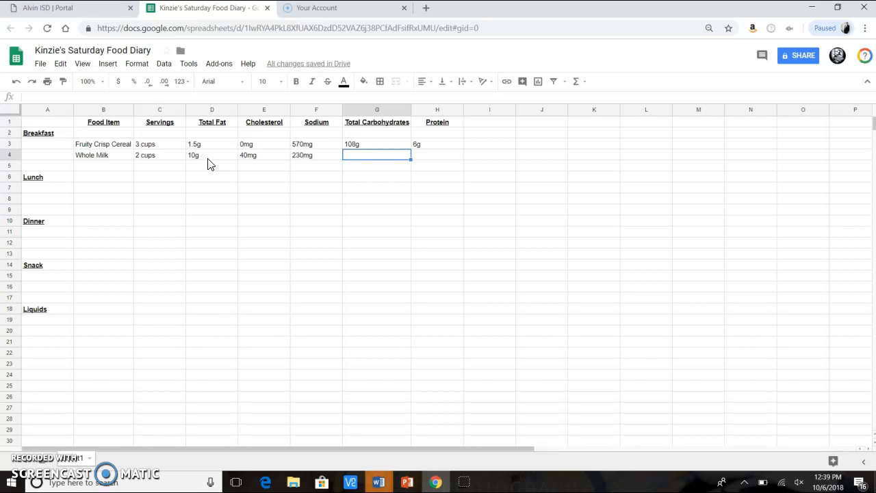
{"action": "type", "text": "24g"}
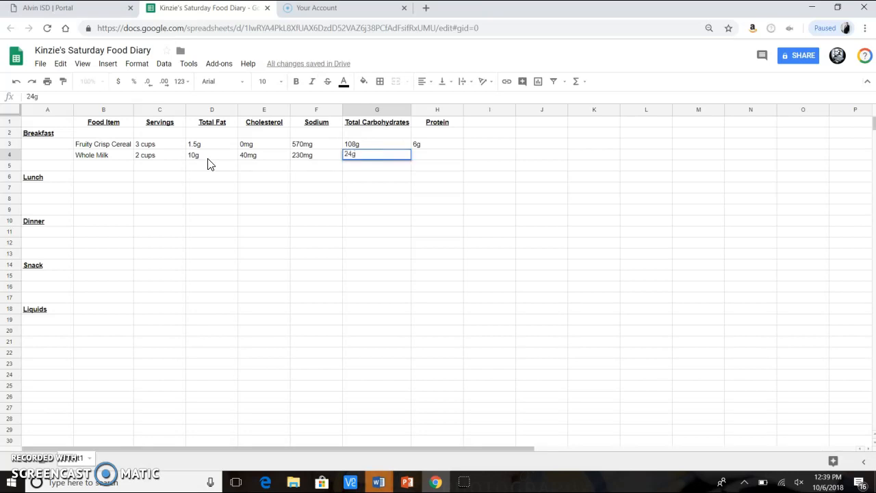
{"action": "key", "text": "Tab"}
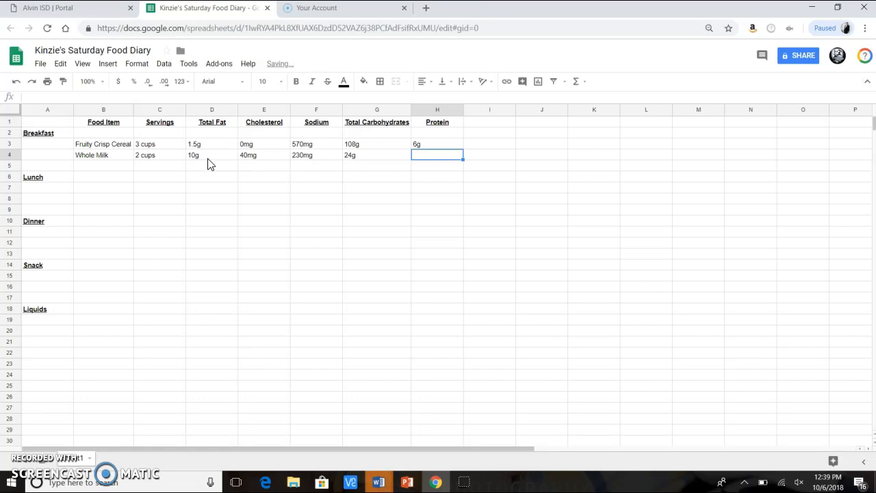
{"action": "type", "text": "16g"}
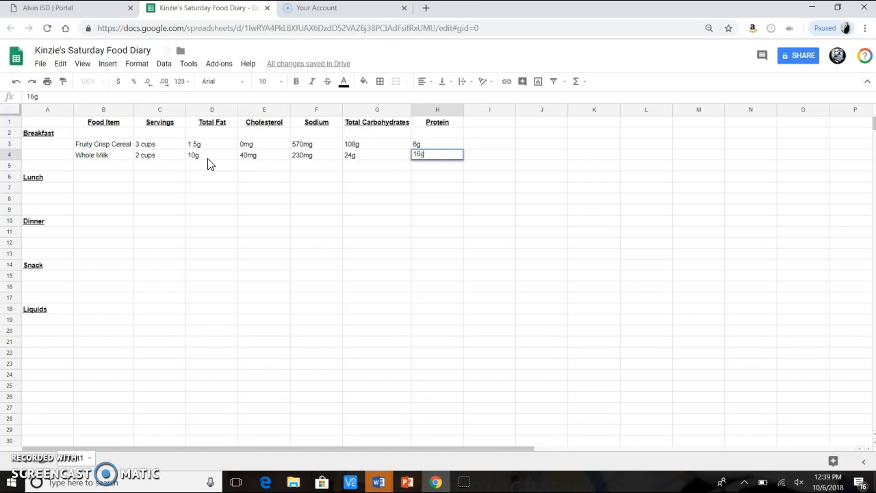
Enter Water under Liquids with 3 Cups as its servings
{"action": "left_click", "coordinate": [94, 334]}
{"action": "left_click", "coordinate": [150, 212]}
{"action": "left_click", "coordinate": [95, 351]}
{"action": "left_click", "coordinate": [93, 326]}
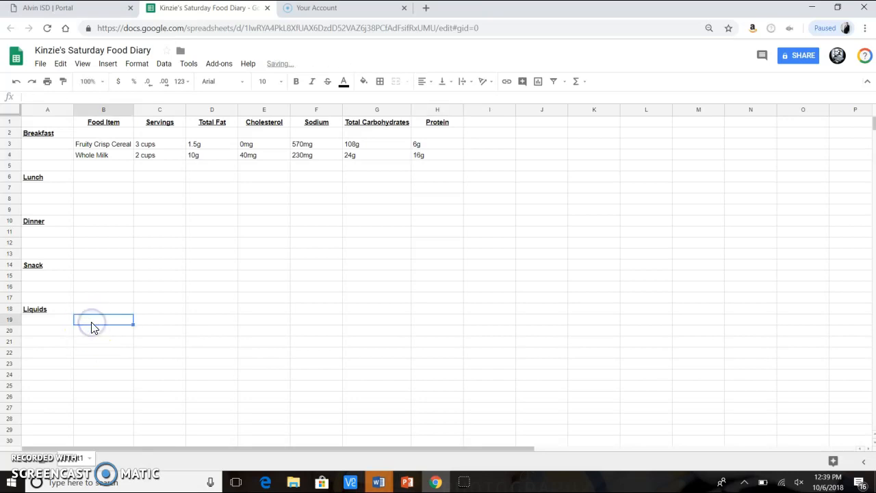
{"action": "type", "text": "Water"}
{"action": "key", "text": "Tab"}
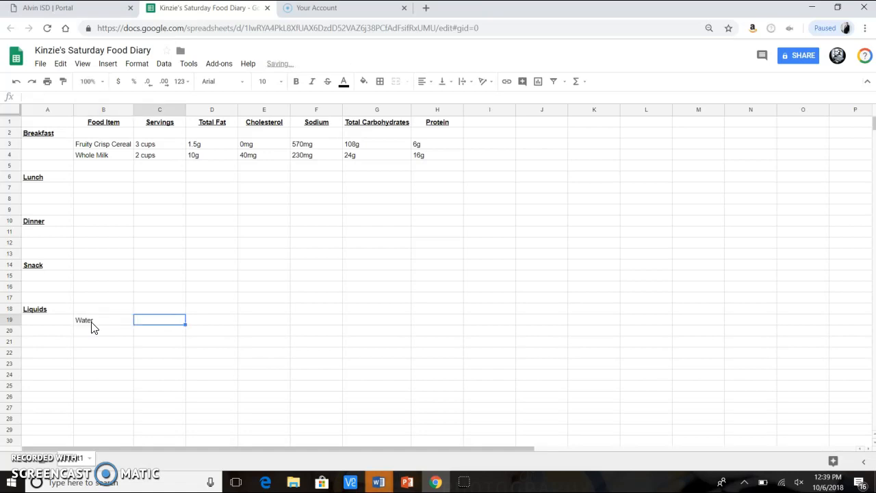
{"action": "type", "text": "3 Cups"}
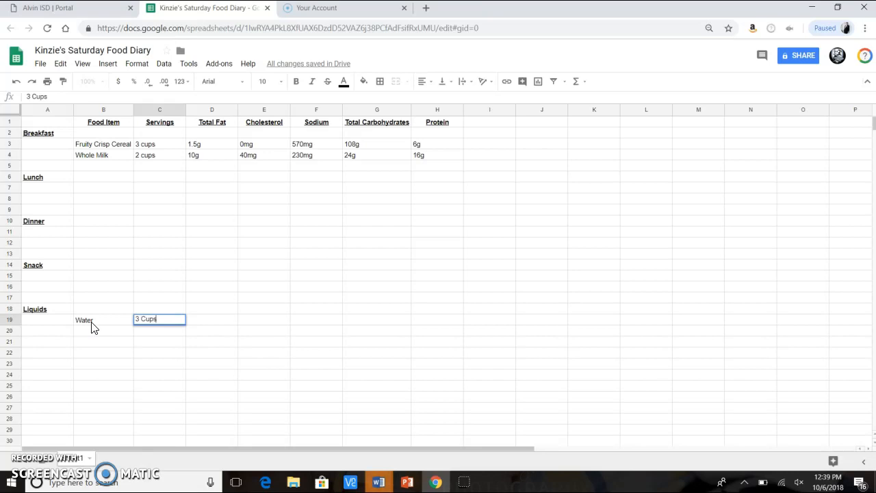
Fill in the water's total fat, cholesterol, sodium, total carbohydrates and protein as 0
{"action": "key", "text": "Tab"}
{"action": "type", "text": "0"}
{"action": "key", "text": "Tab"}
{"action": "type", "text": "0"}
{"action": "key", "text": "Tab"}
{"action": "type", "text": "0"}
{"action": "key", "text": "Tab"}
{"action": "type", "text": "0\t0"}
{"action": "key", "text": "Tab"}
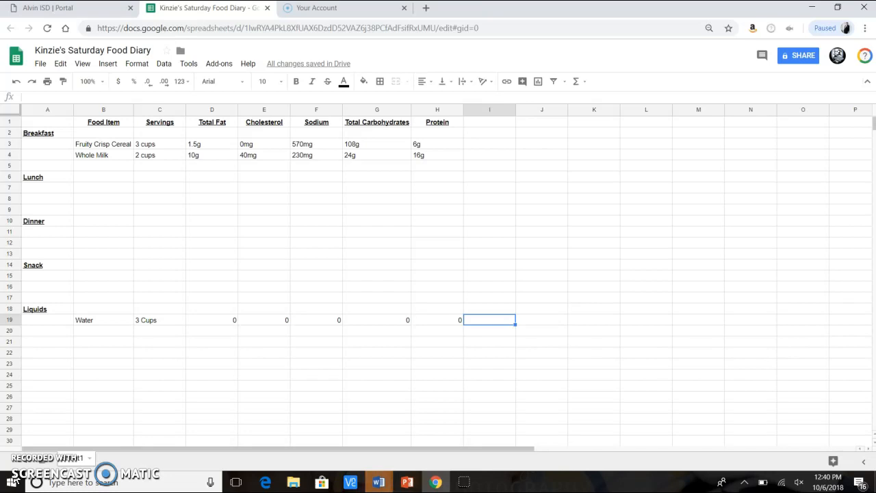
Enter Raw Almonds under Snack with 1/4 cup as its servings
{"action": "left_click", "coordinate": [100, 280]}
{"action": "type", "text": "Raw Almonds"}
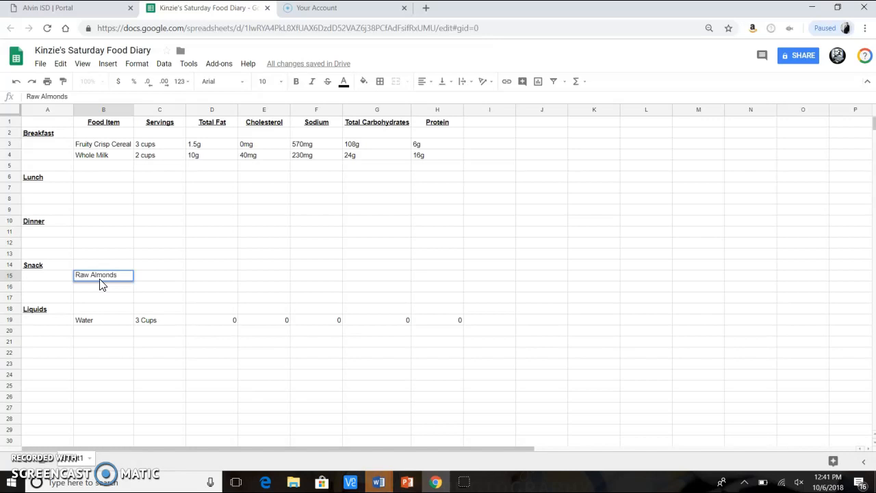
{"action": "left_click", "coordinate": [160, 276]}
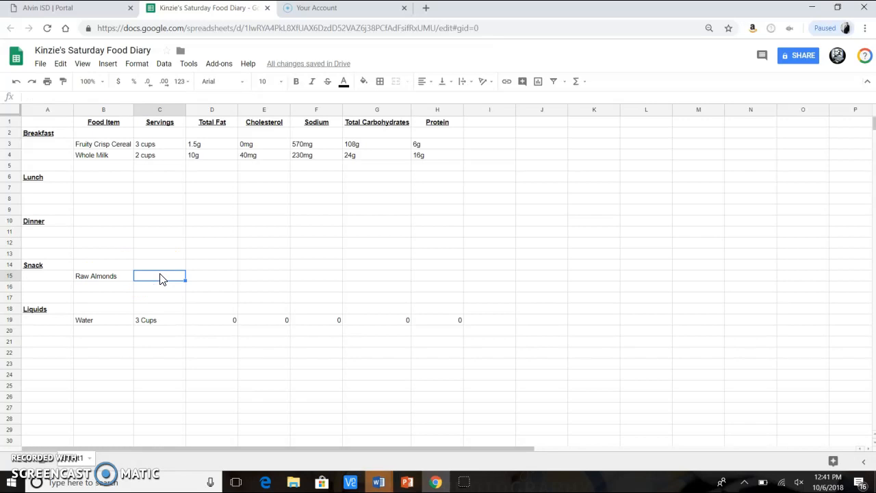
{"action": "type", "text": "1/4 cup"}
{"action": "key", "text": "Tab"}
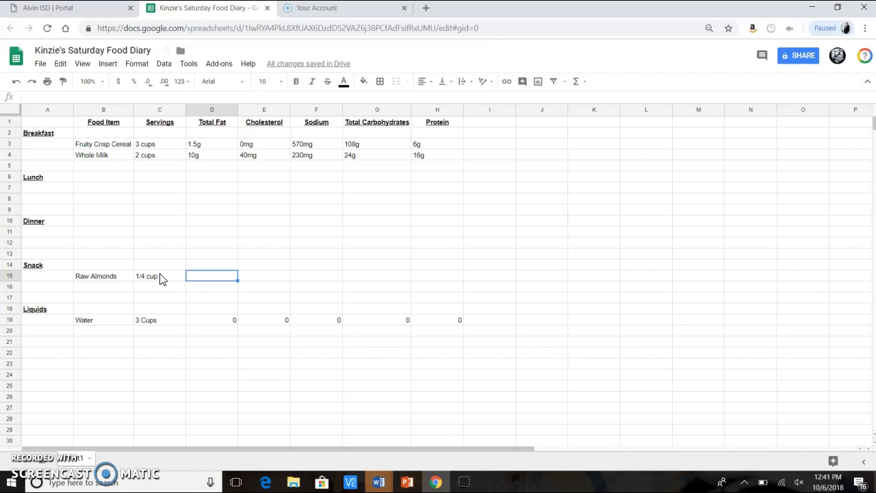
Fill in the almonds' total fat as 14g and cholesterol as 0mg
{"action": "type", "text": "14g"}
{"action": "key", "text": "Tab"}
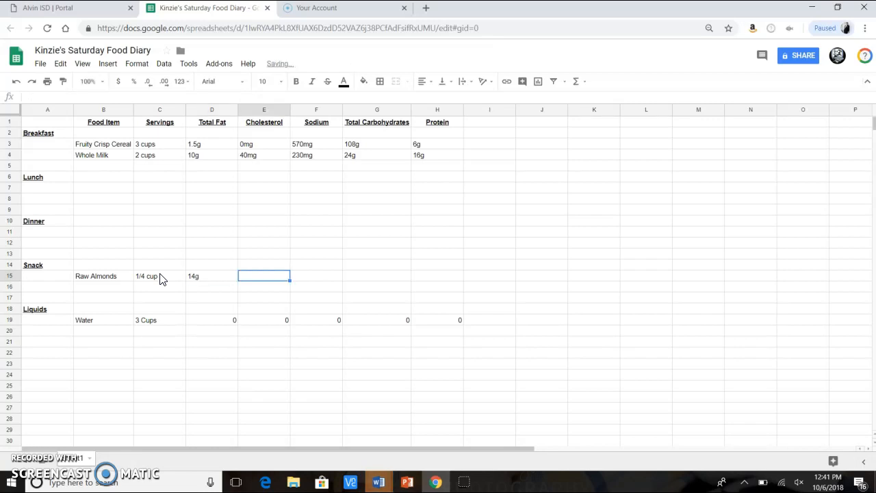
{"action": "type", "text": "0mg"}
{"action": "key", "text": "Tab"}
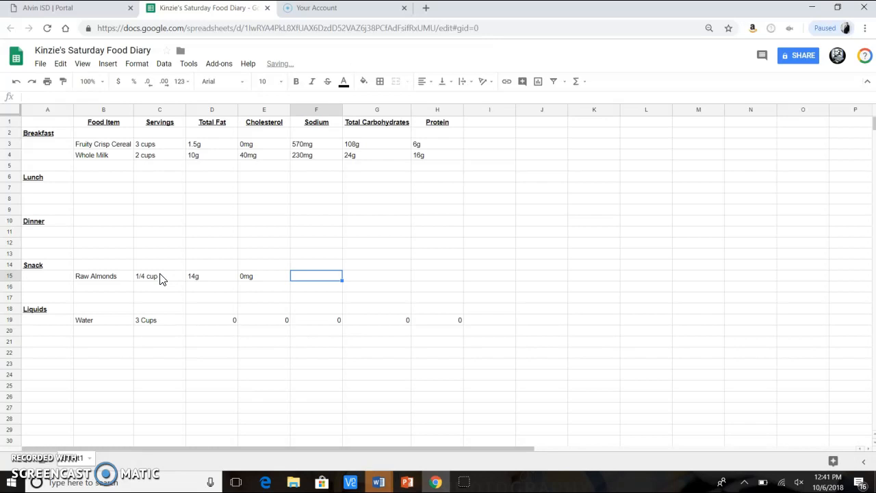
{"action": "type", "text": "0mg"}
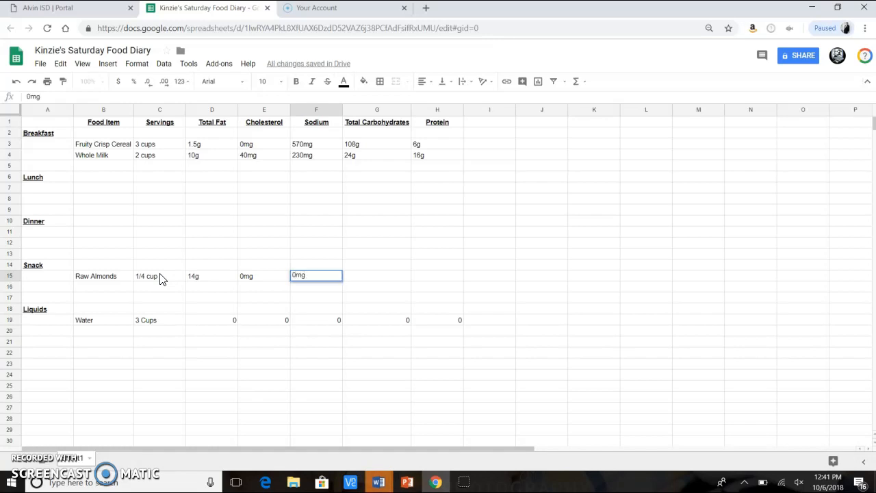
Fill in the almonds' sodium as 0mg, total carbohydrates 6g and protein 6g
{"action": "key", "text": "Tab"}
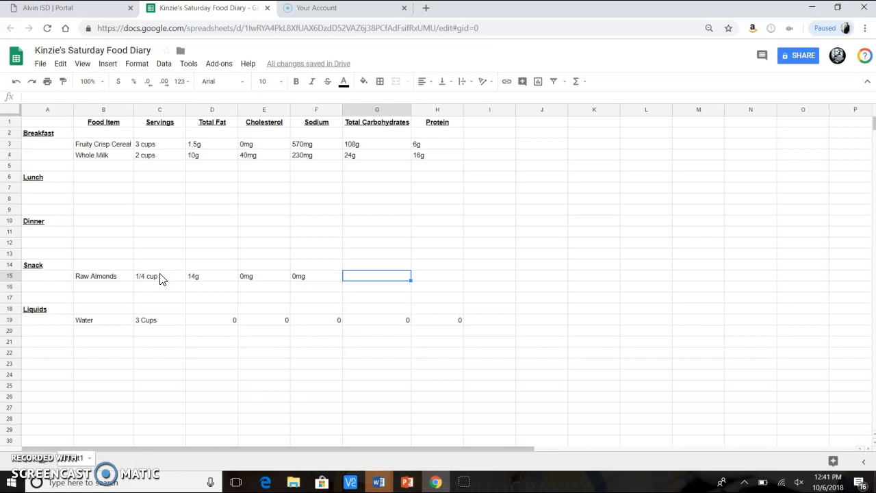
{"action": "type", "text": "6g"}
{"action": "key", "text": "Tab"}
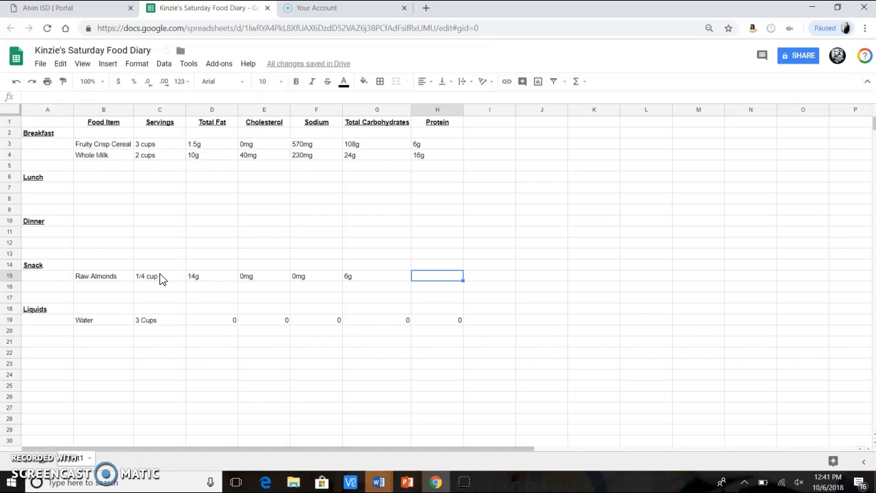
{"action": "type", "text": "6g"}
Add a bold Totals label in column A of row 22
{"action": "left_click", "coordinate": [58, 357]}
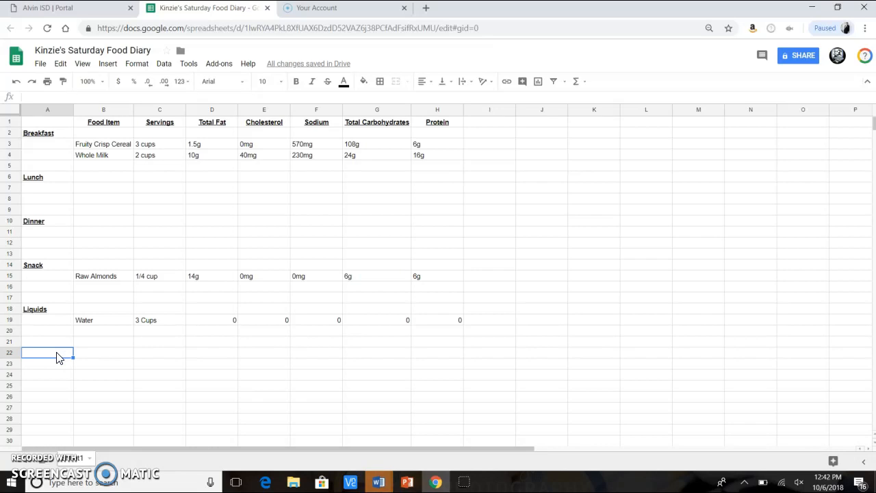
{"action": "key", "text": "ctrl+b"}
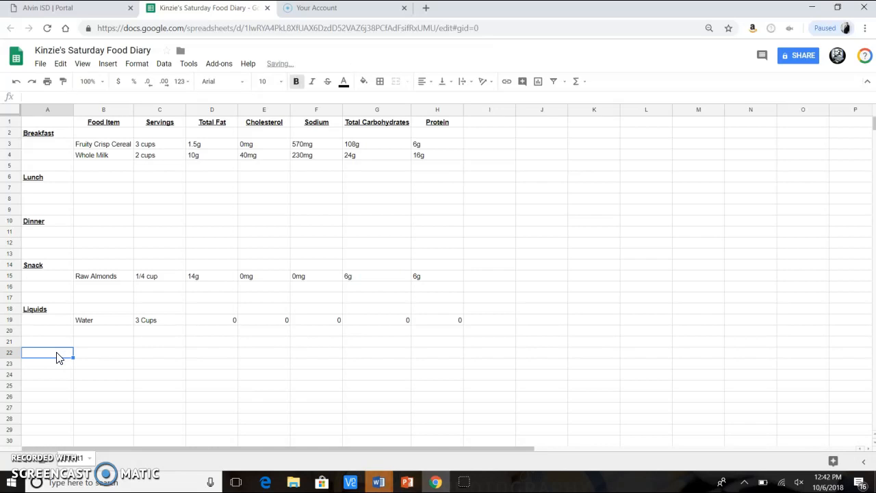
{"action": "type", "text": "Totals"}
{"action": "key", "text": "Tab"}
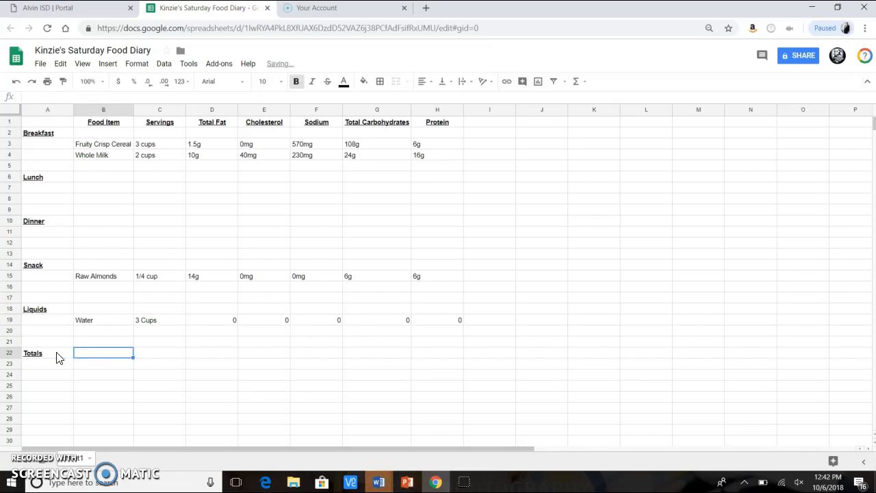
{"action": "key", "text": "Tab"}
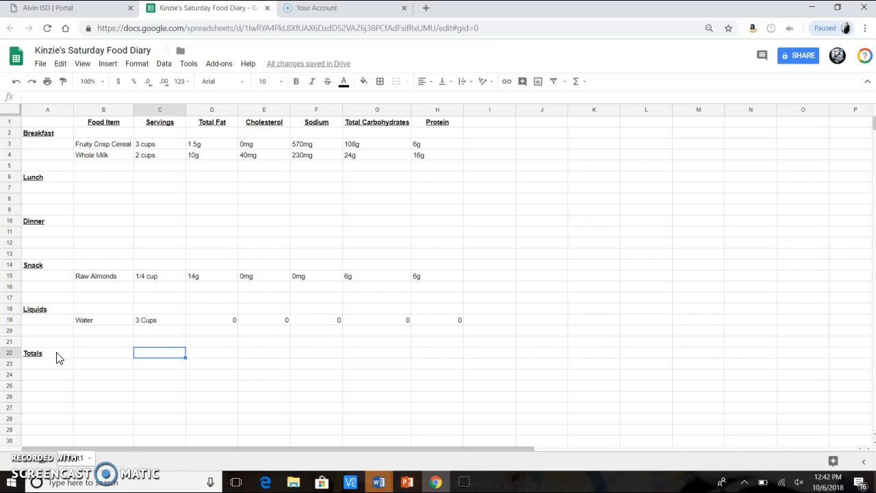
Enter the totals for servings as 8 1/4 cups and total fat as 25.5 g
{"action": "type", "text": "8 1/4 cups"}
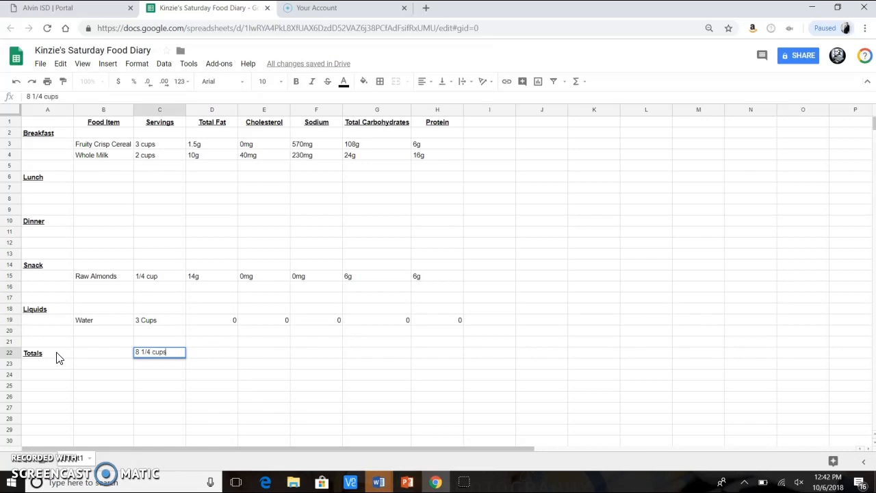
{"action": "key", "text": "Tab"}
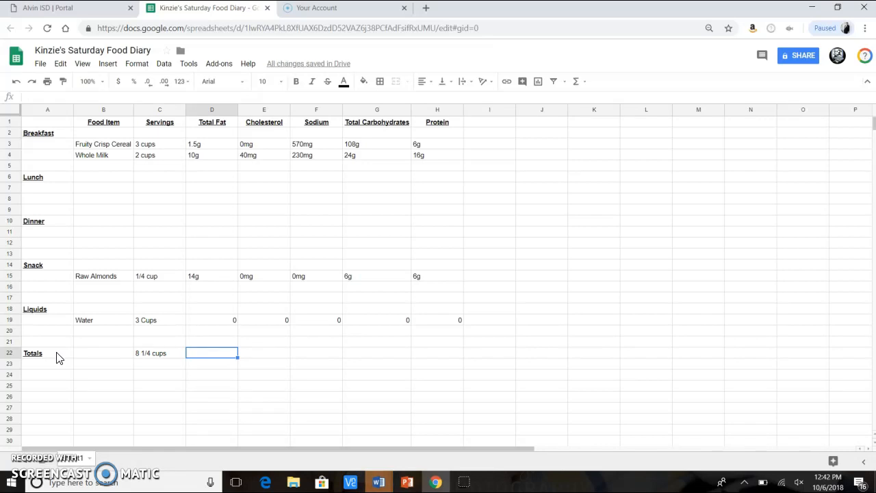
{"action": "type", "text": "25.5"}
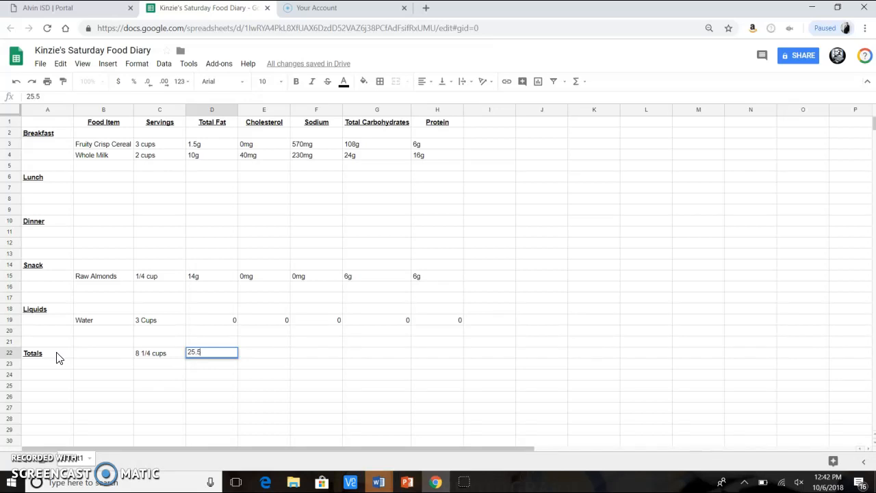
{"action": "type", "text": " g"}
{"action": "key", "text": "Tab"}
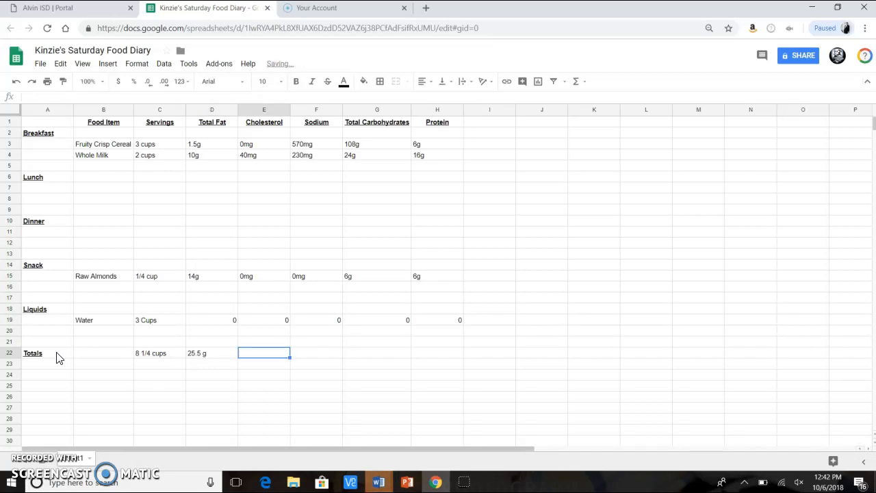
Enter the totals for cholesterol as 40mg, sodium 800mg and total carbohydrates 138g
{"action": "type", "text": "40mg"}
{"action": "key", "text": "Tab"}
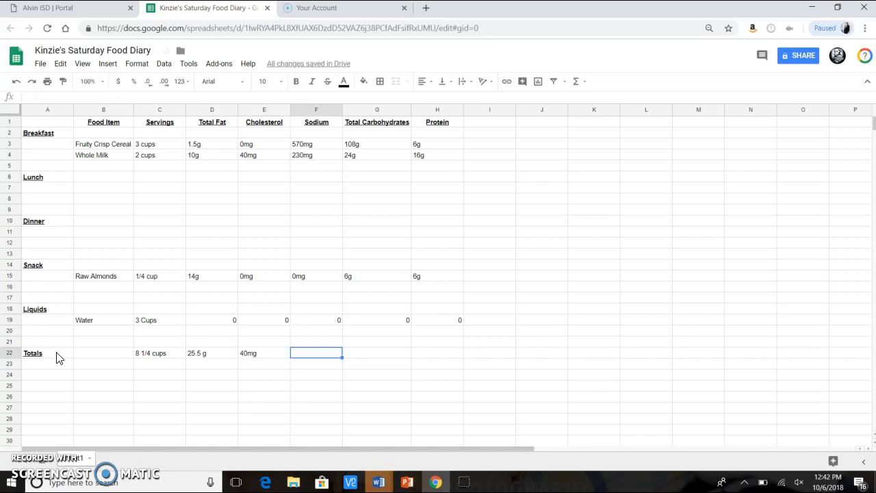
{"action": "type", "text": "800mg"}
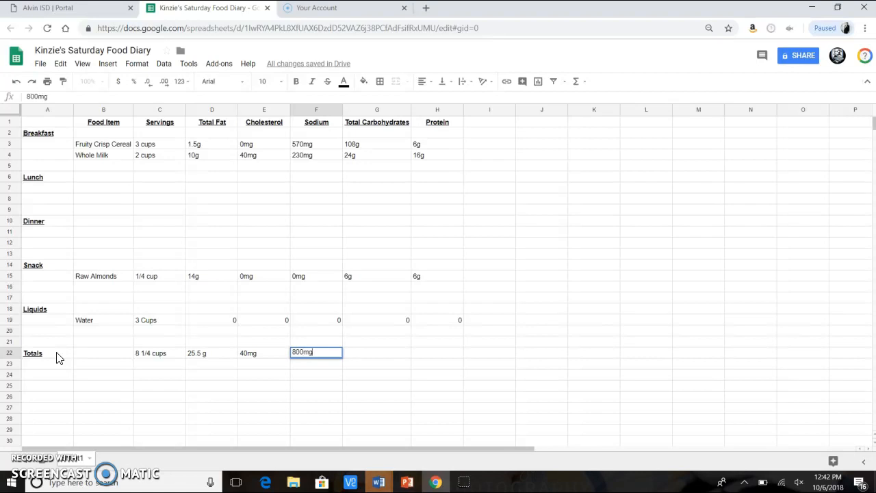
{"action": "key", "text": "Tab"}
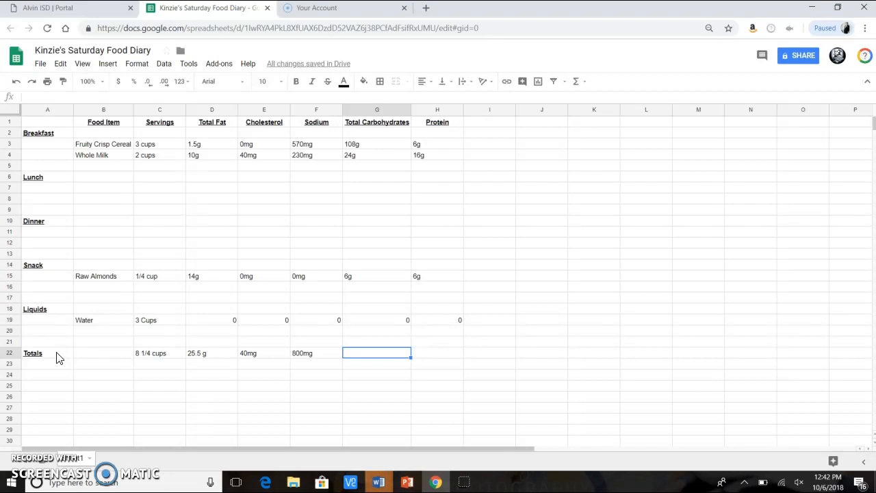
{"action": "type", "text": "1"}
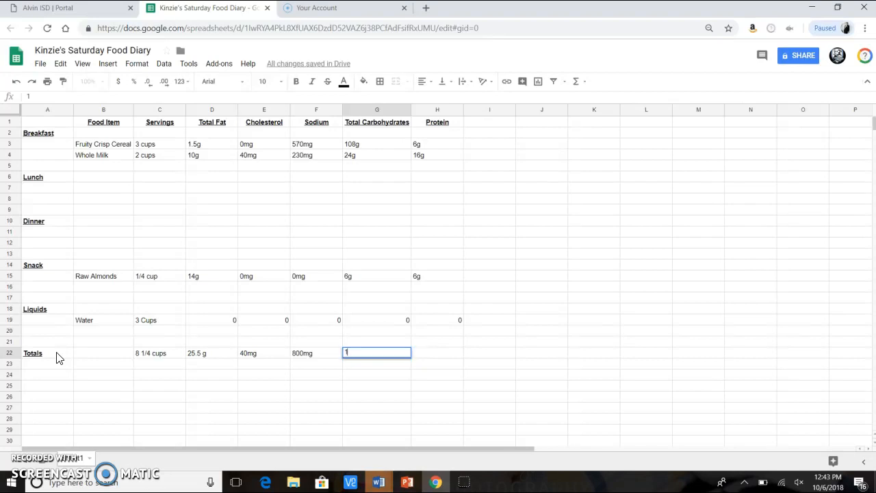
{"action": "type", "text": "38g"}
{"action": "key", "text": "Tab"}
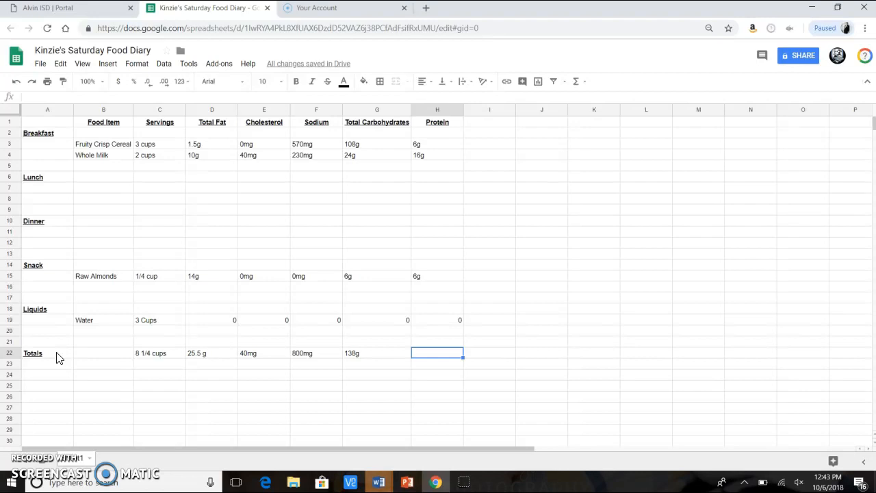
Enter the protein total as 28g and make the sodium total bold
{"action": "type", "text": "28g"}
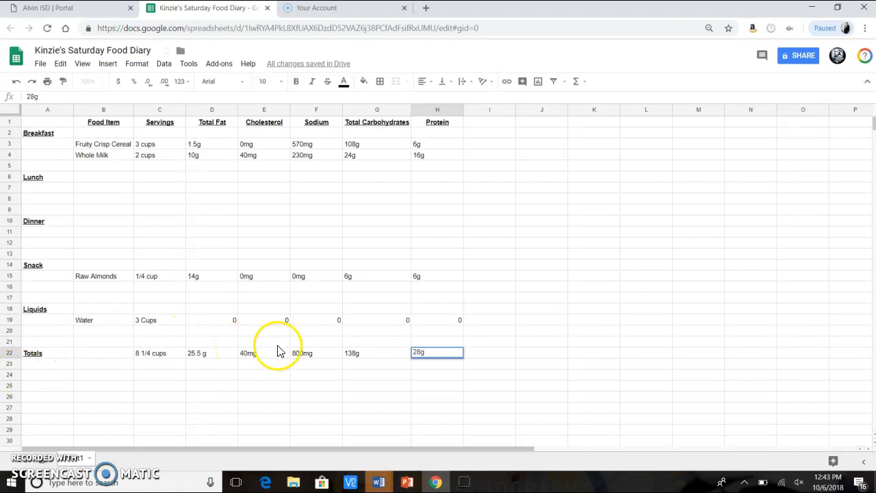
{"action": "left_click", "coordinate": [306, 353]}
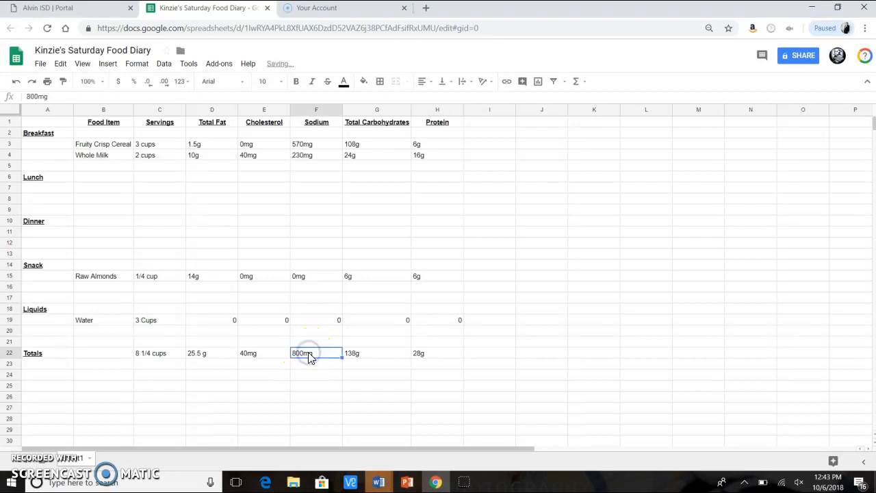
{"action": "key", "text": "ctrl+b"}
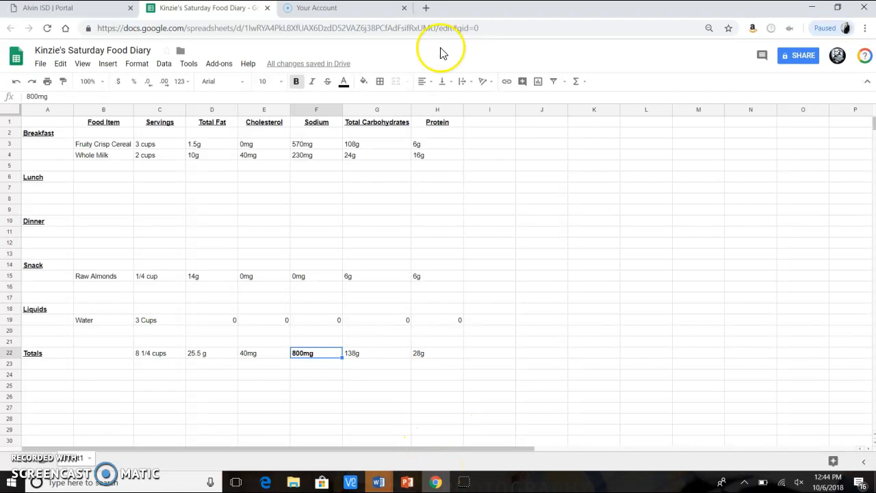
Open mcdonalds.com in a new tab, allowing location access and closing the deals popup
{"action": "left_click", "coordinate": [425, 9]}
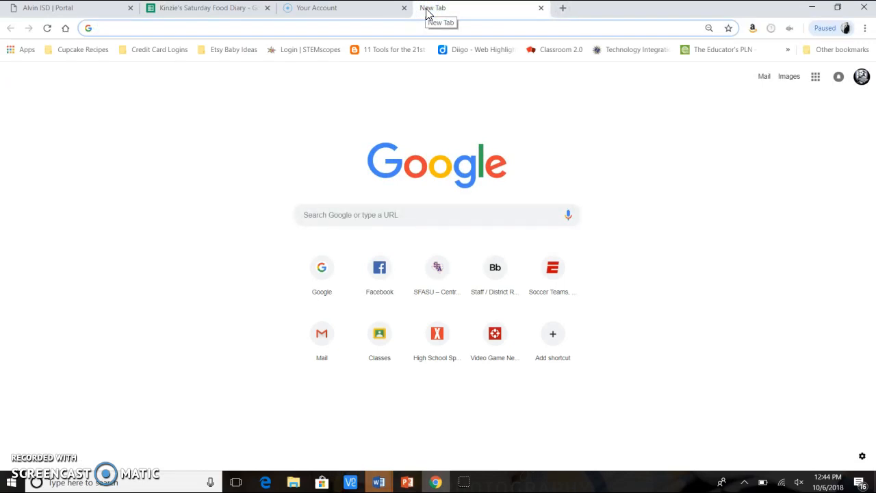
{"action": "type", "text": "mcdonalds.com"}
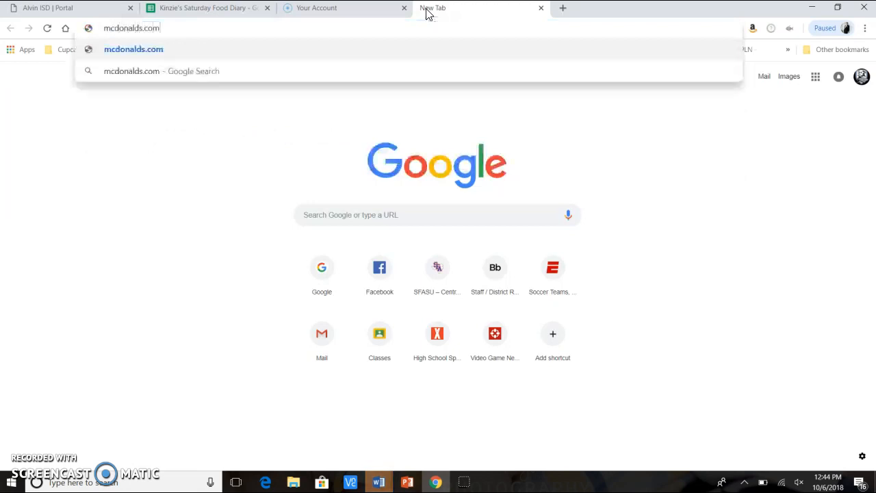
{"action": "key", "text": "Return"}
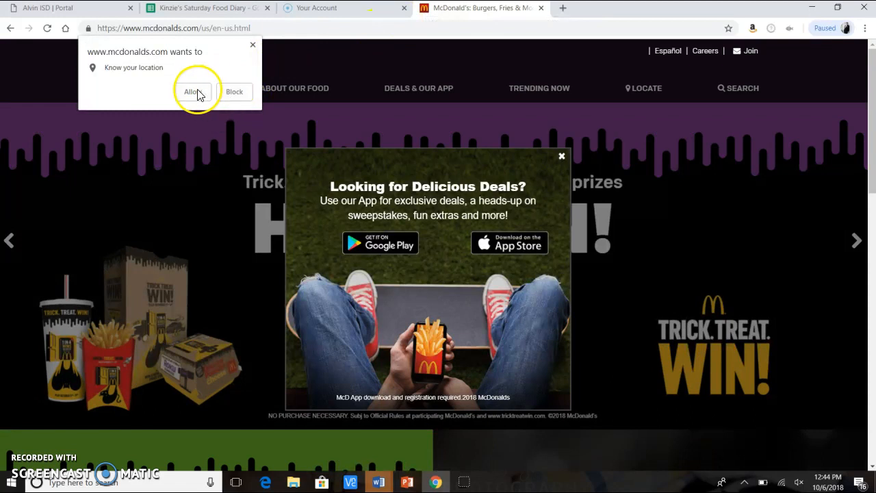
{"action": "left_click", "coordinate": [194, 91]}
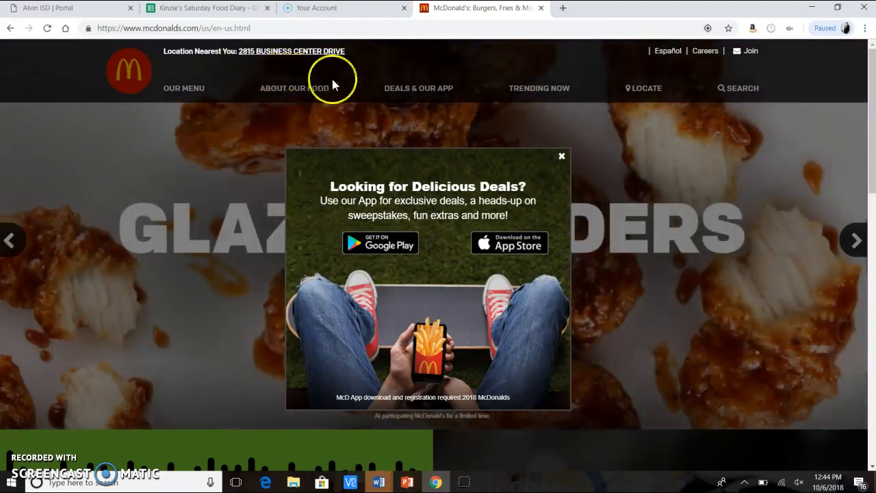
{"action": "left_click", "coordinate": [562, 156]}
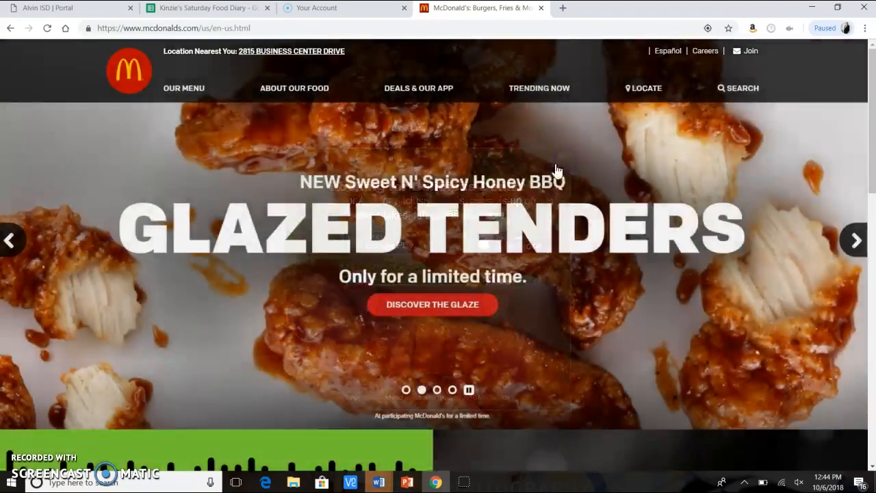
Open McDonald's Nutrition Calculator and browse its Burgers category
{"action": "left_click", "coordinate": [301, 92]}
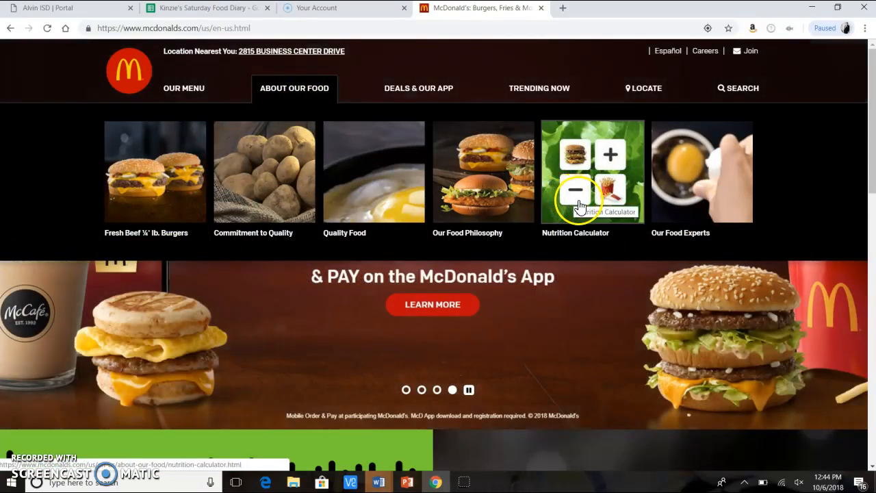
{"action": "left_click", "coordinate": [575, 200]}
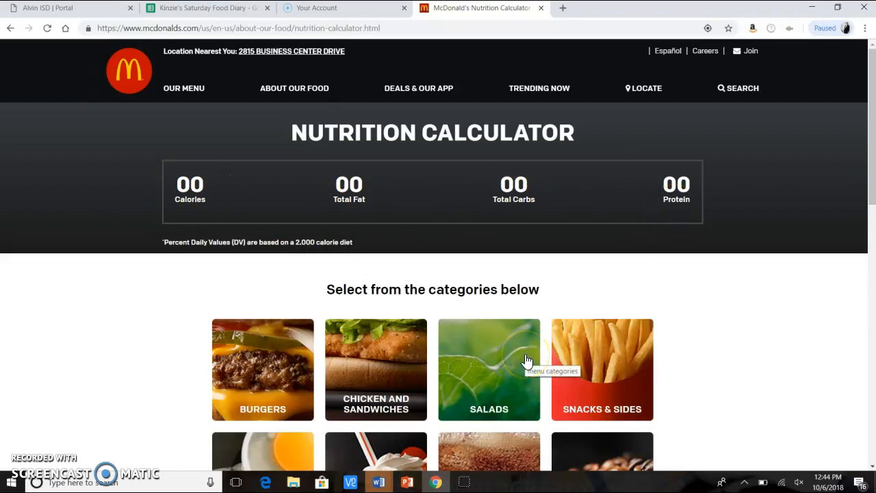
{"action": "left_click", "coordinate": [240, 398]}
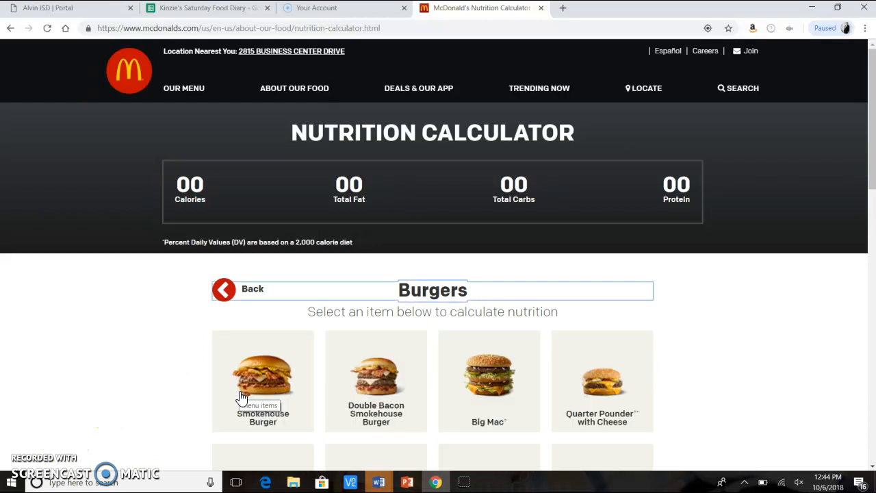
{"action": "scroll", "coordinate": [241, 398], "scroll_direction": "down", "scroll_amount": 3}
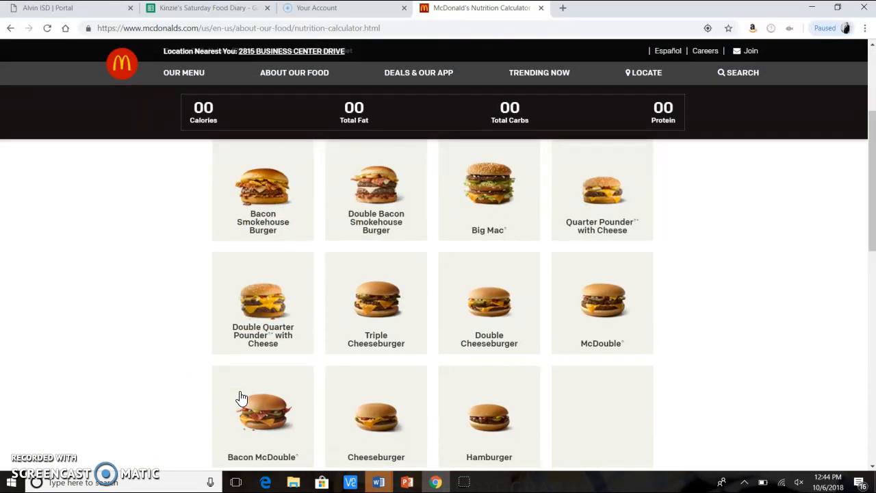
{"action": "scroll", "coordinate": [395, 232], "scroll_direction": "up", "scroll_amount": 2}
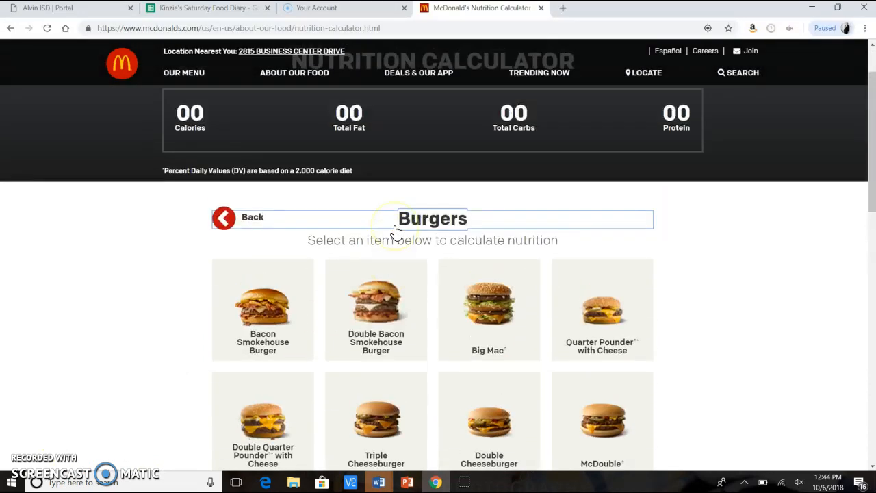
Add the Double Bacon Smokehouse Burger to the nutrition calculator and pick the first Lunch row in the diary
{"action": "left_click", "coordinate": [384, 285]}
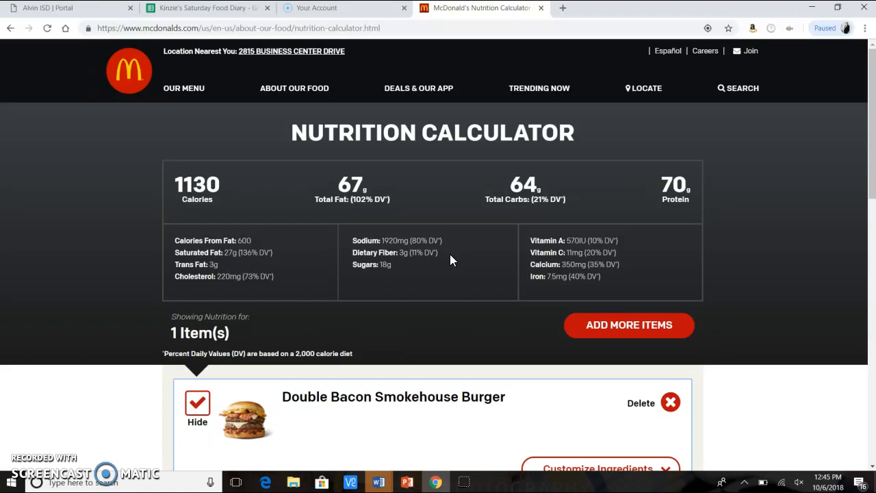
{"action": "left_click", "coordinate": [215, 9]}
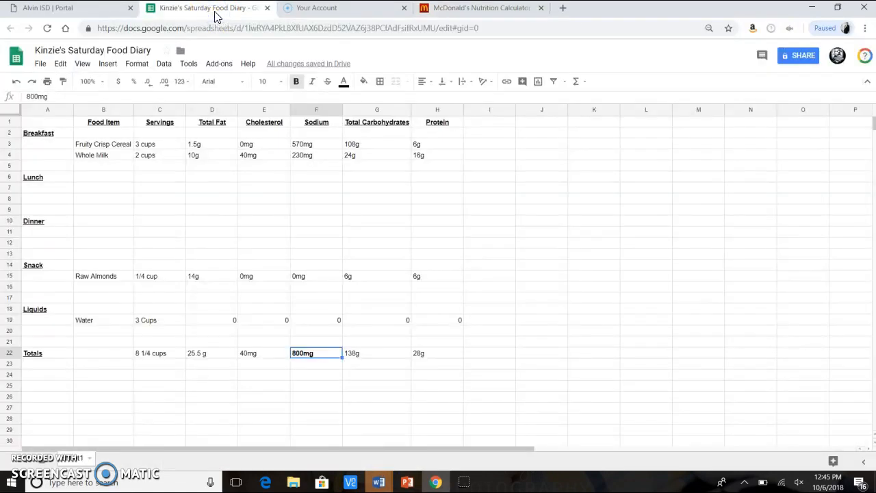
{"action": "left_click", "coordinate": [87, 190]}
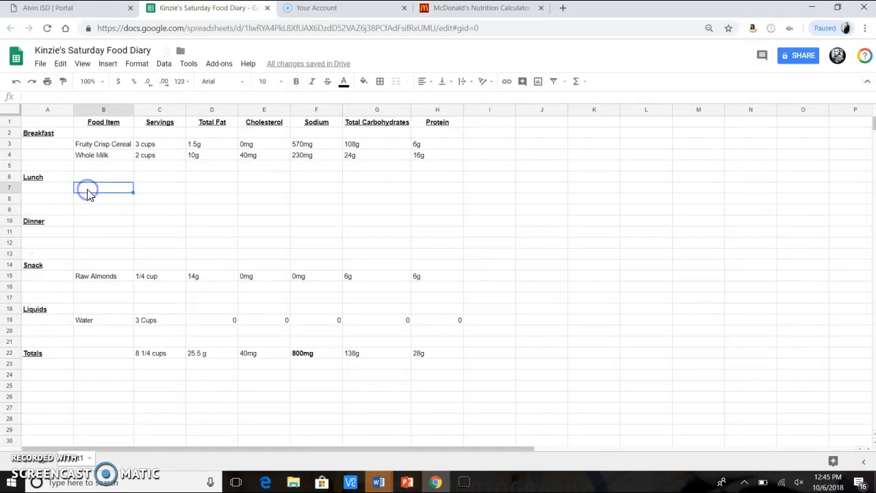
{"action": "left_click", "coordinate": [453, 10]}
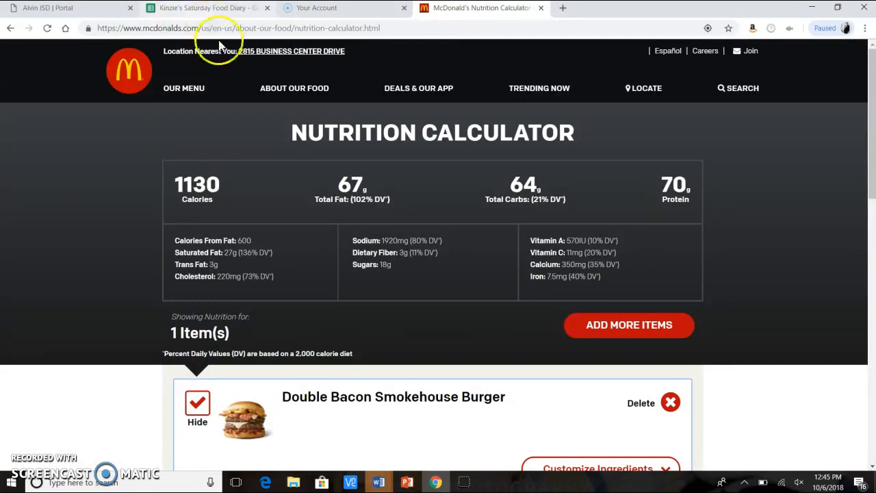
Enter Double Bacon Smokehouse as the first Lunch food item in the diary
{"action": "left_click", "coordinate": [208, 10]}
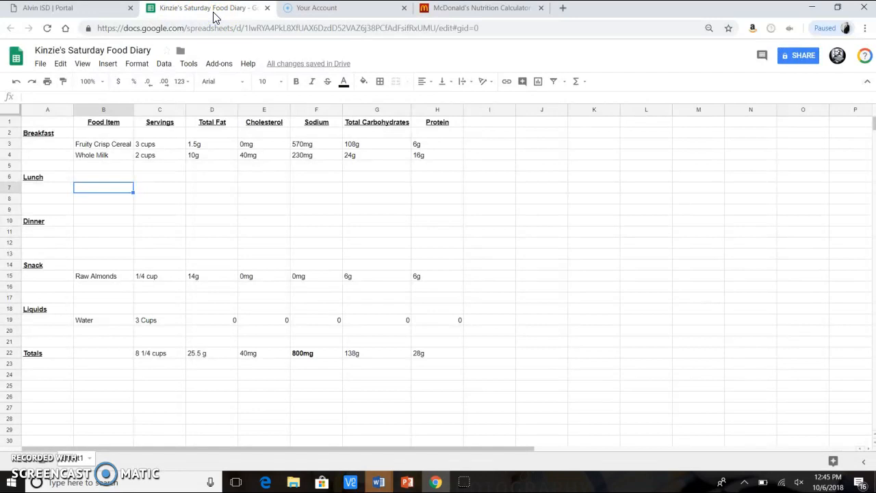
{"action": "type", "text": "Double"}
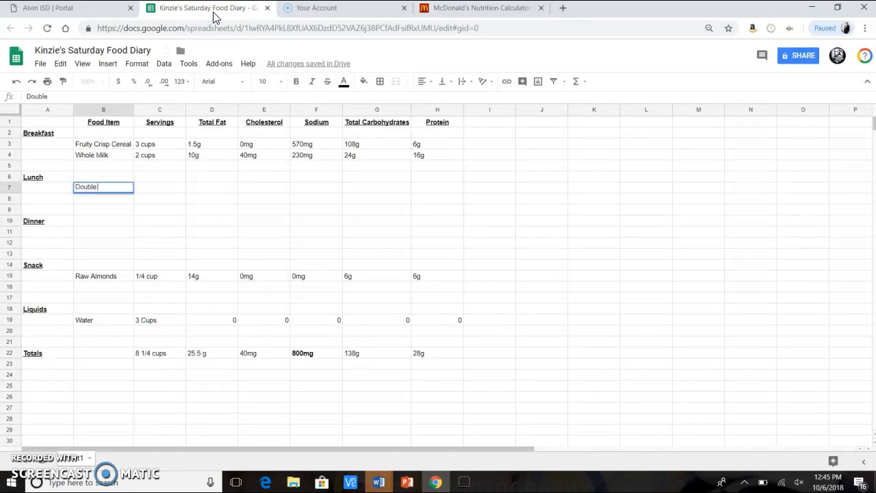
{"action": "type", "text": " Bacon Smokehouse"}
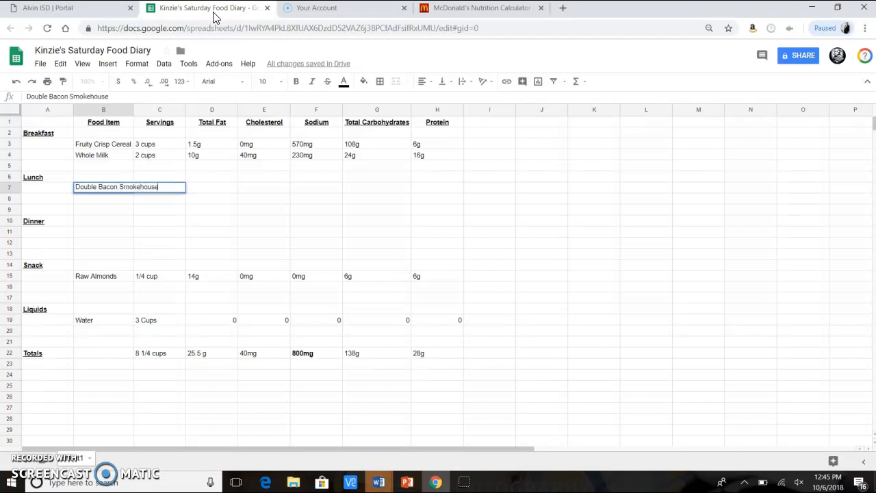
{"action": "key", "text": "Tab"}
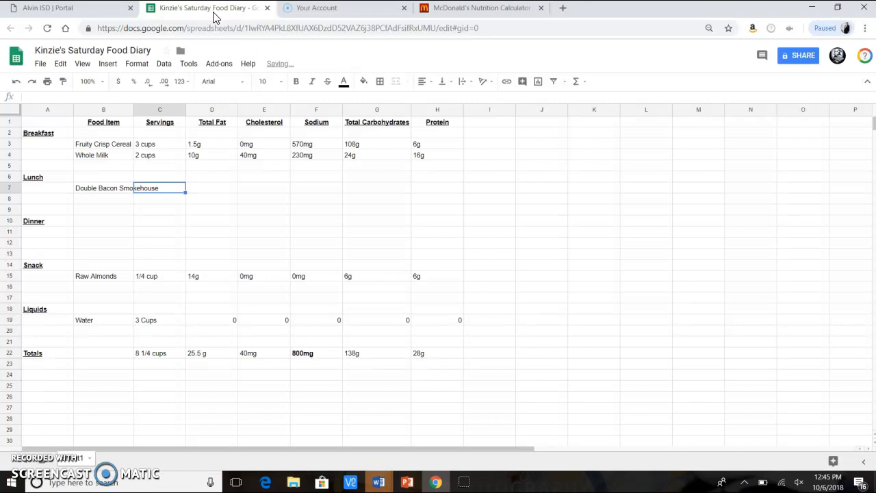
Auto-fit the Food Item column width and enter 1 as the burger's servings
{"action": "double_click", "coordinate": [132, 110]}
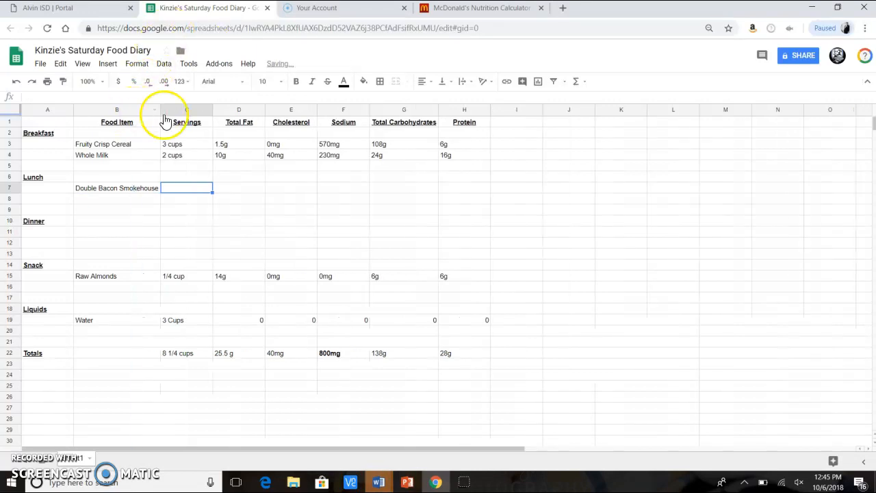
{"action": "type", "text": "1"}
{"action": "key", "text": "Tab"}
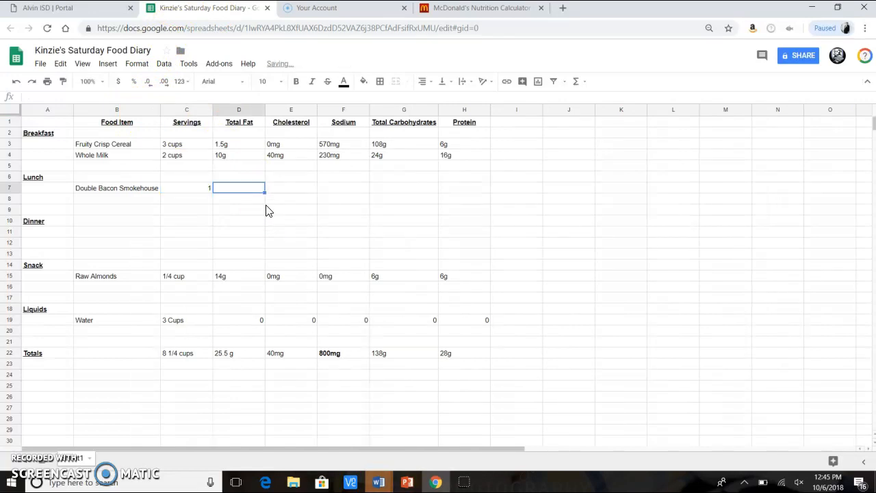